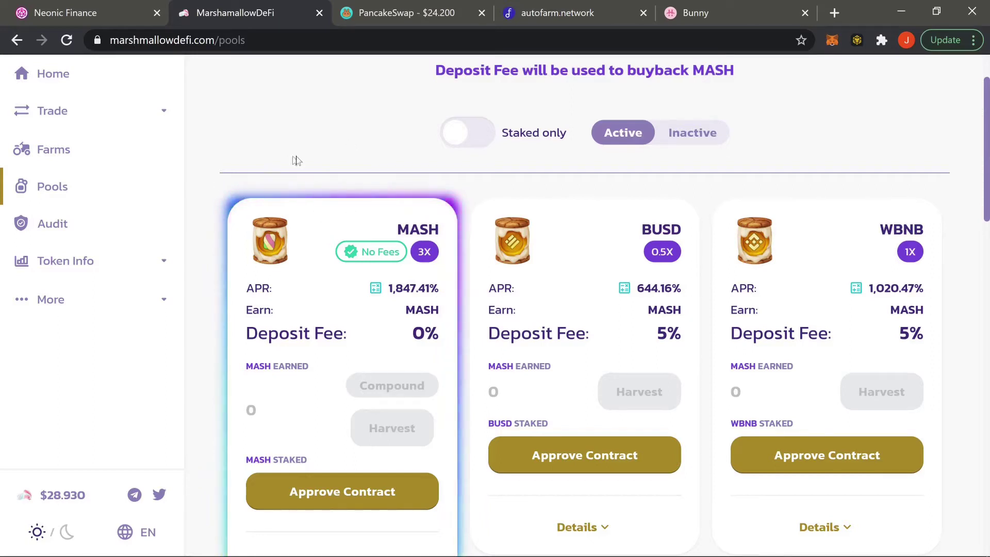
Step: Compare the Marshmallow farms and pools, examining the APR, multiplier and deposit fee of each offer
scroll(406, 261, up, 3)
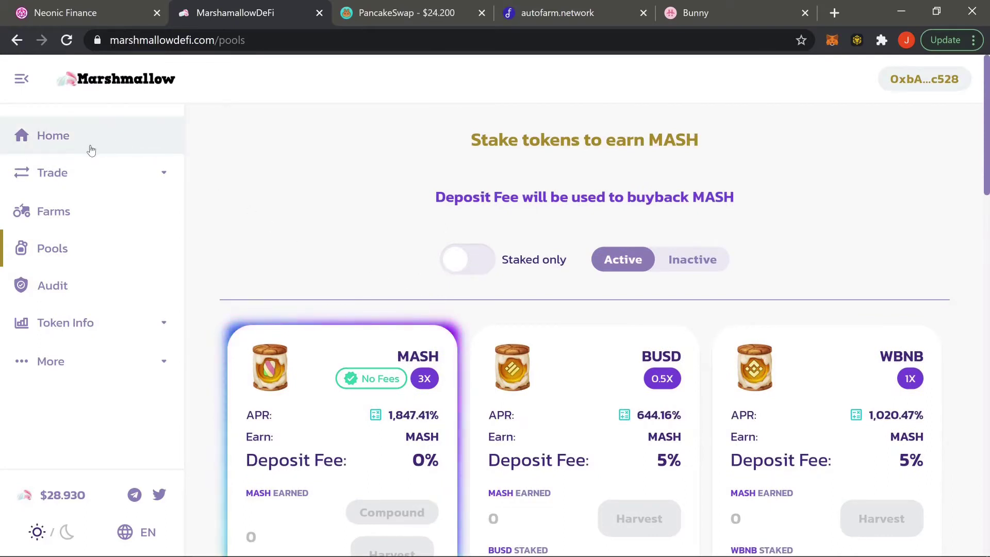
click(63, 211)
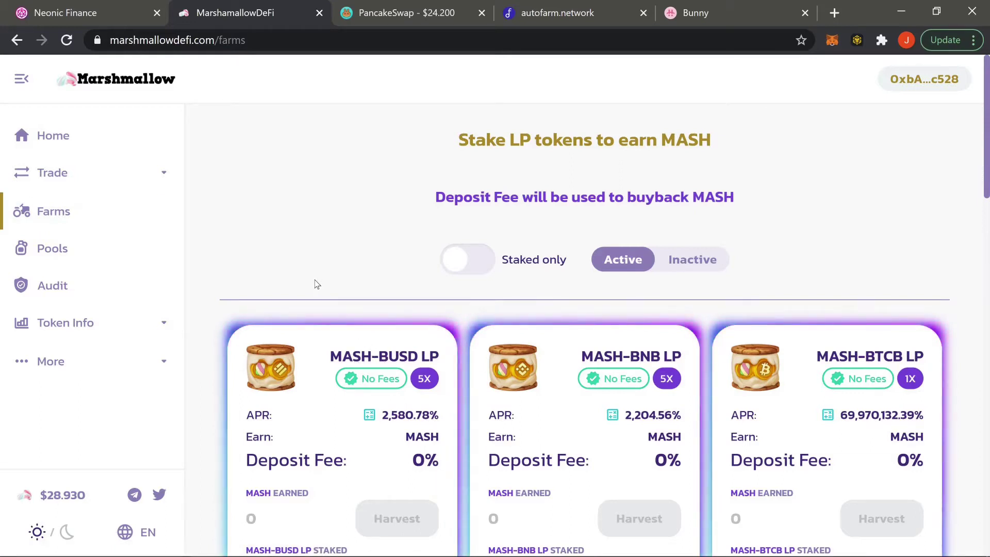
scroll(343, 278, down, 3)
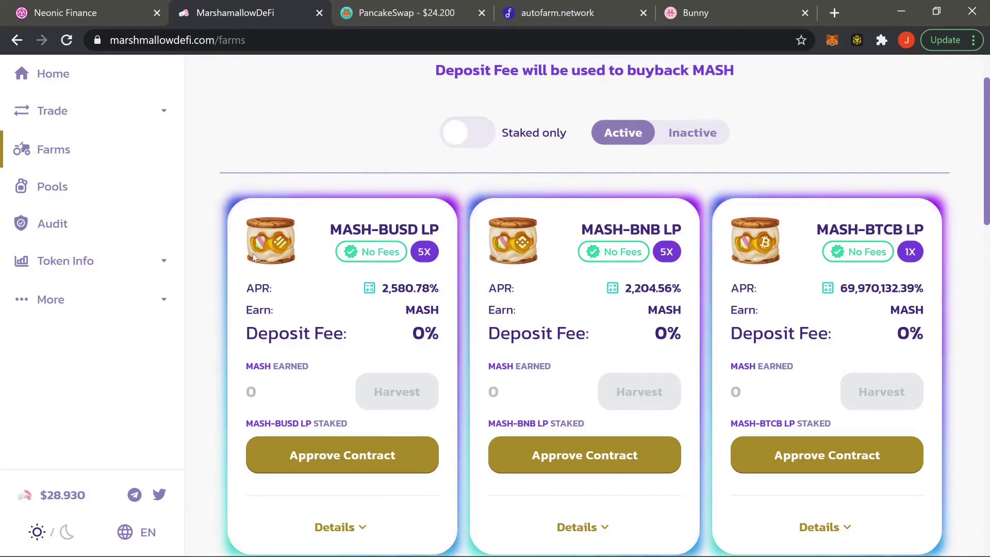
scroll(249, 241, up, 3)
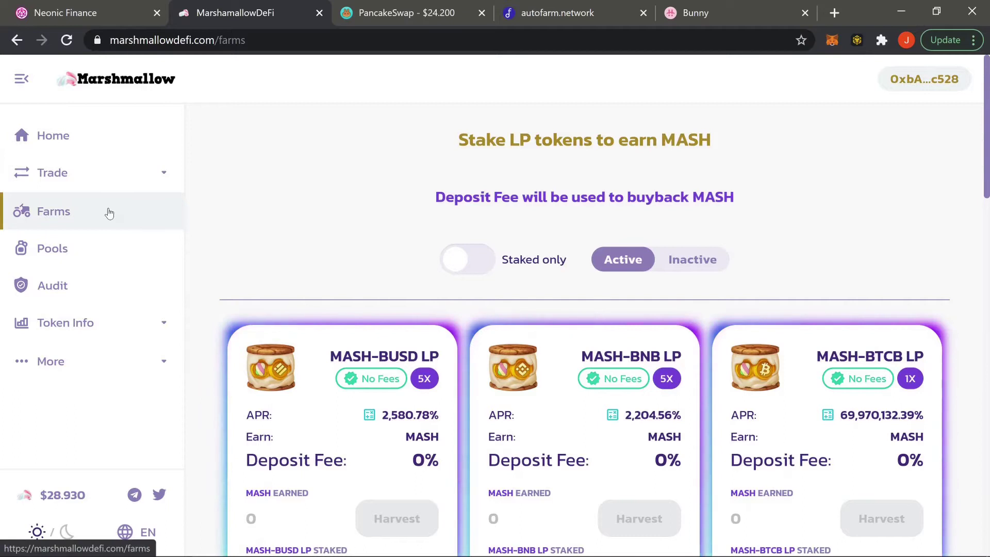
click(103, 250)
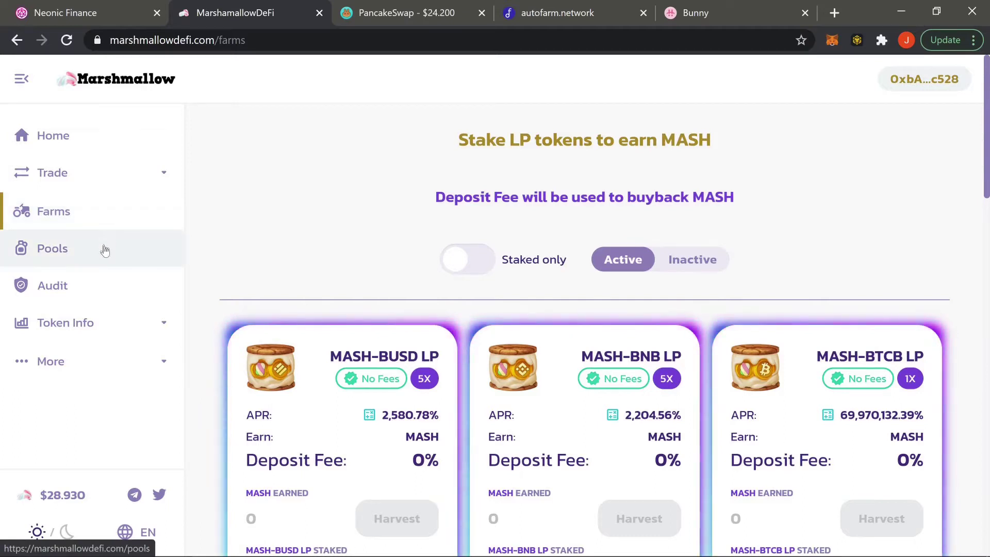
scroll(400, 171, down, 4)
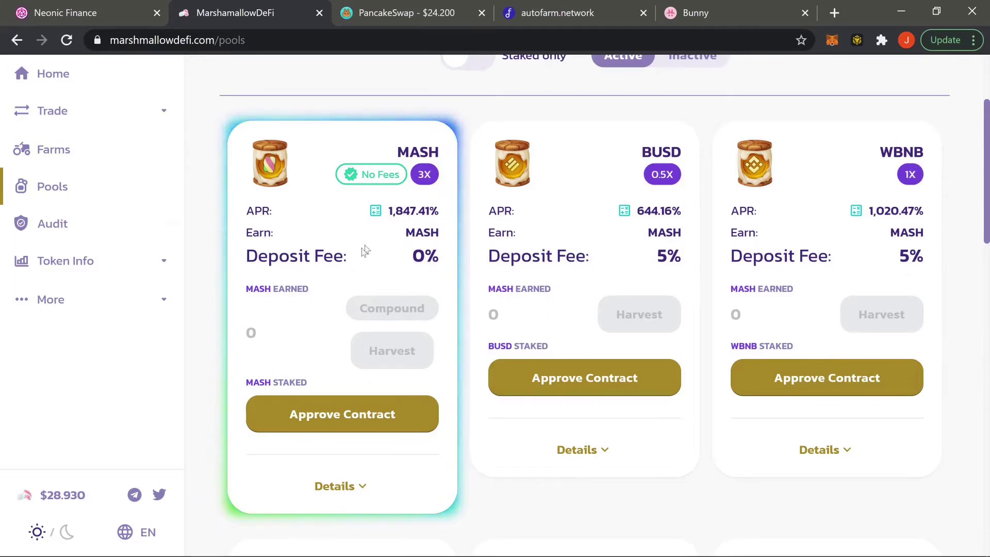
scroll(406, 238, up, 4)
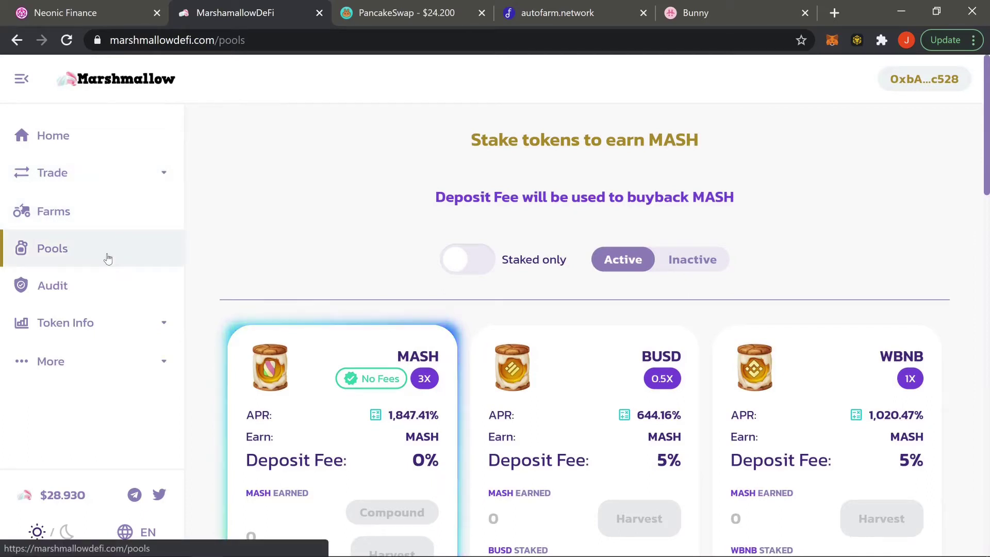
Step: Approve the contract of the MASH-BTCB LP farm and confirm the Cake-LP spending permission in MetaMask
click(117, 213)
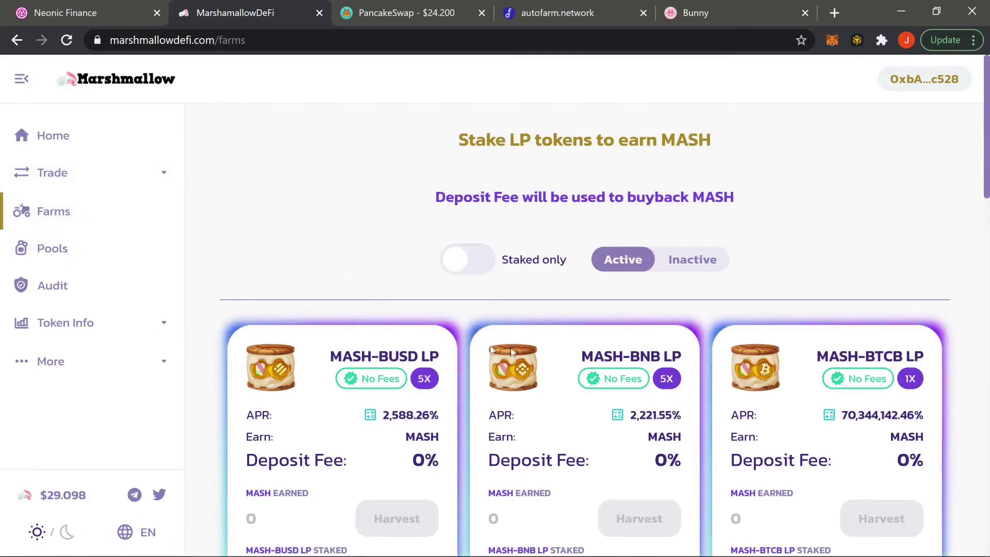
scroll(568, 222, down, 4)
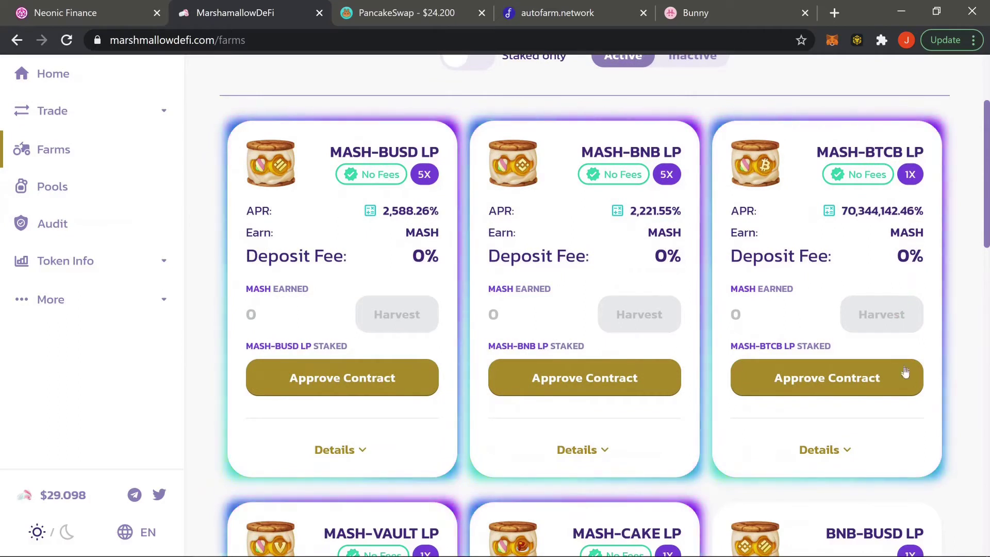
click(840, 378)
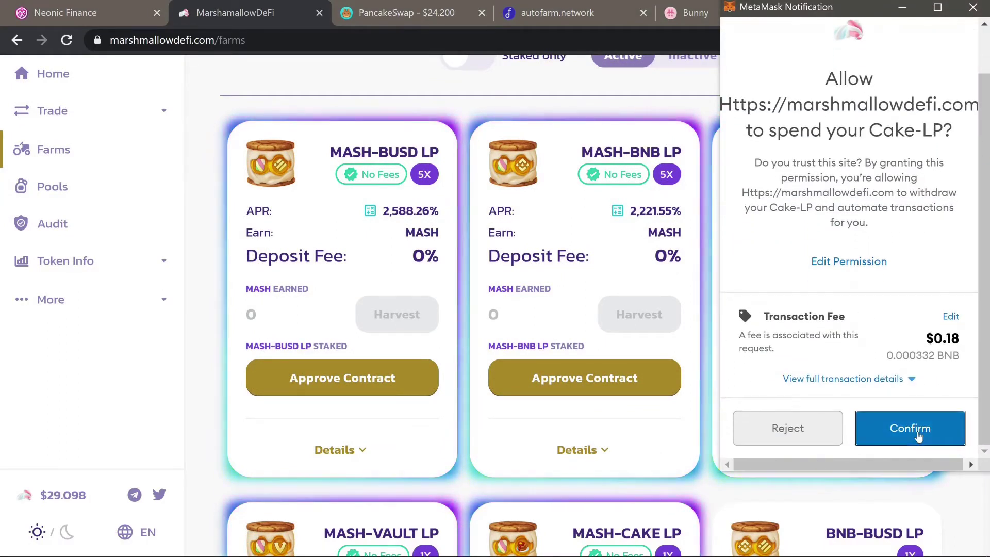
click(918, 437)
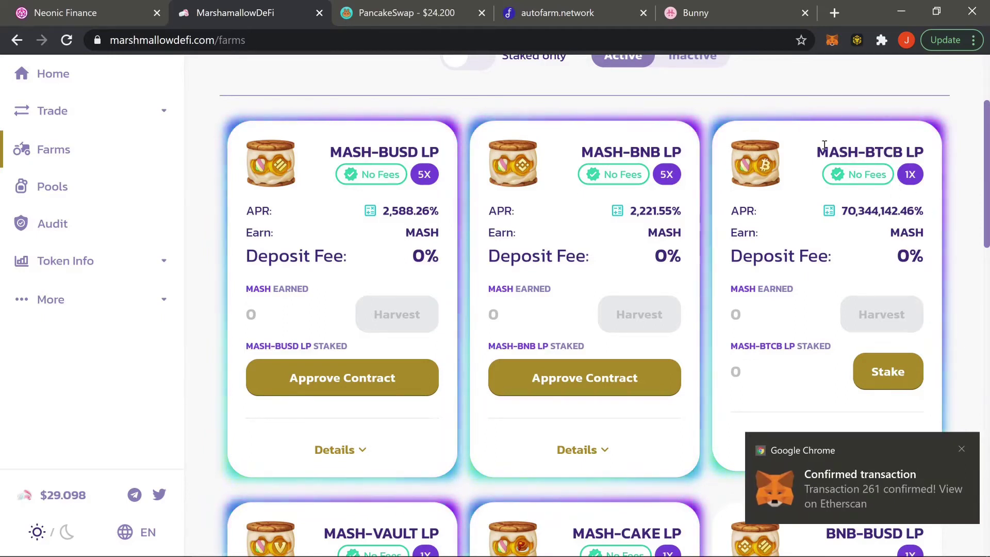
Step: Open Marshmallow's liquidity page for trading
scroll(902, 155, up, 4)
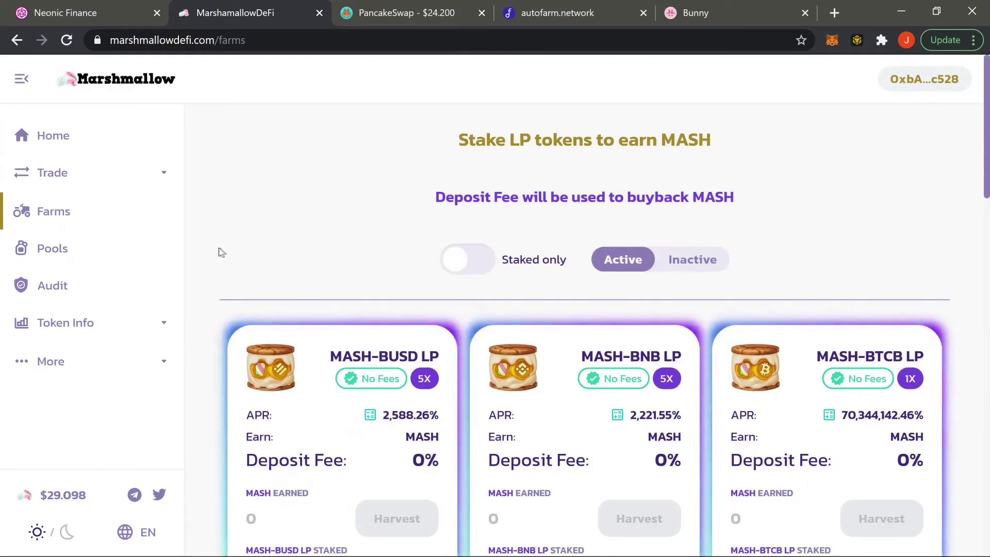
click(63, 178)
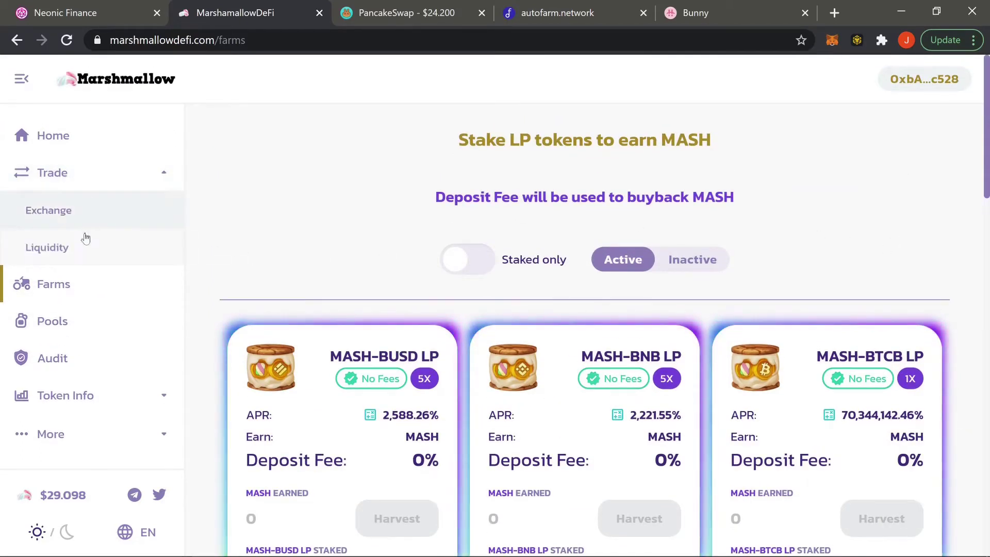
click(100, 251)
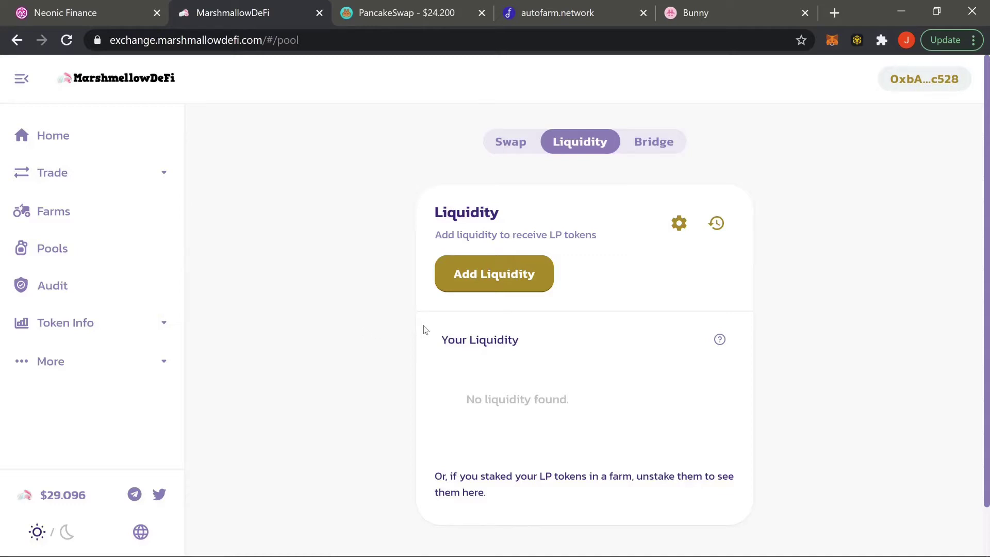
Step: Switch to PancakeSwap and view its form for adding liquidity
click(436, 24)
click(111, 166)
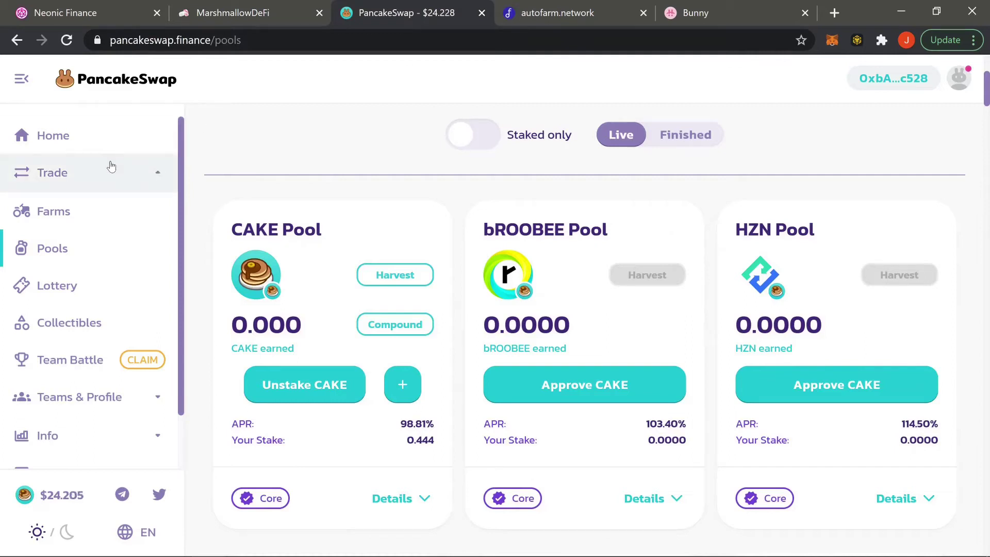
click(115, 242)
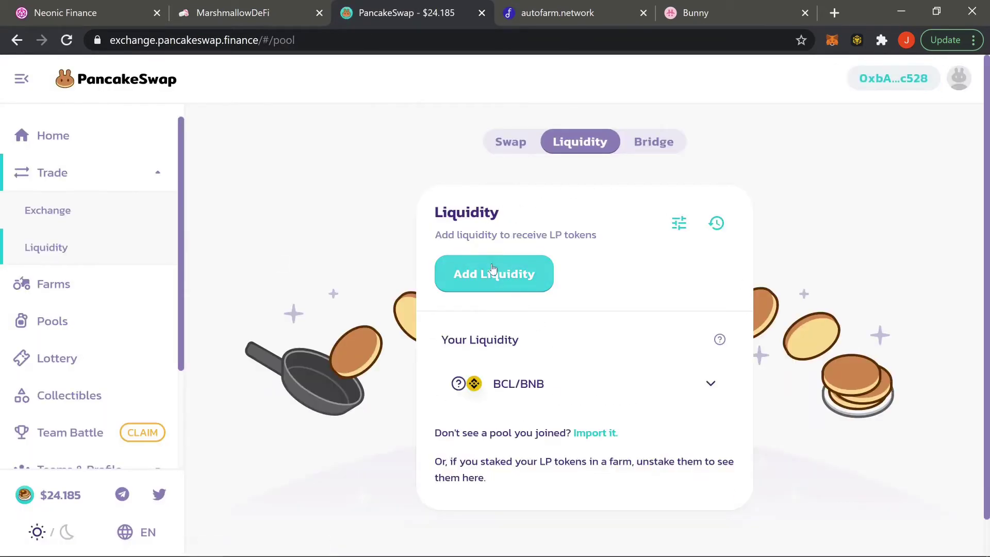
click(492, 270)
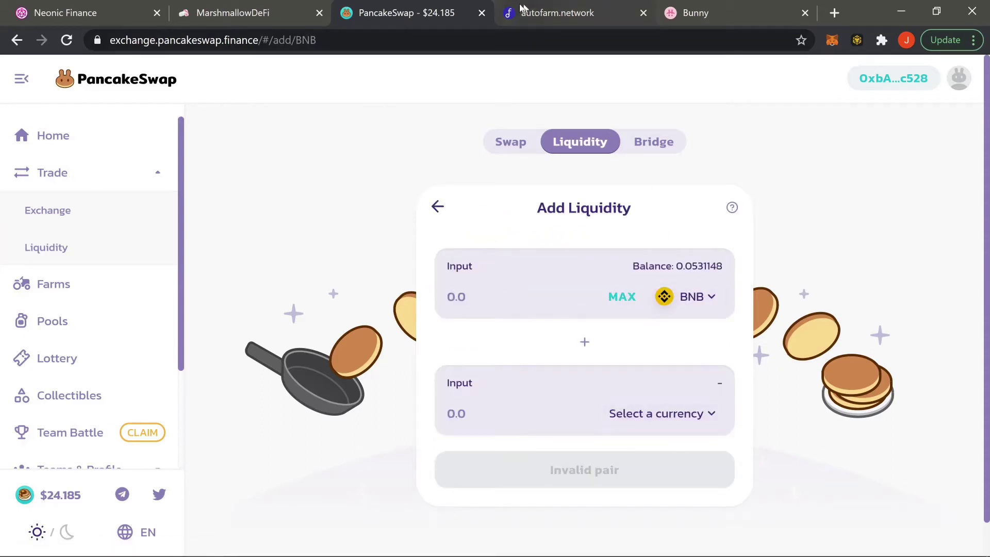
Step: Return to MarshmellowDeFi and start adding liquidity with MASH as the first token and BTCB as the second
click(223, 8)
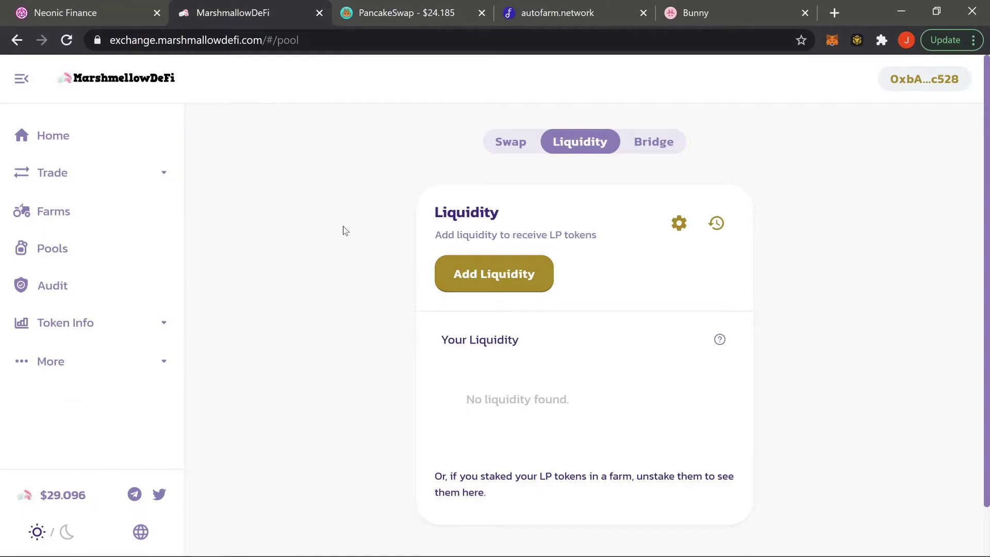
click(484, 274)
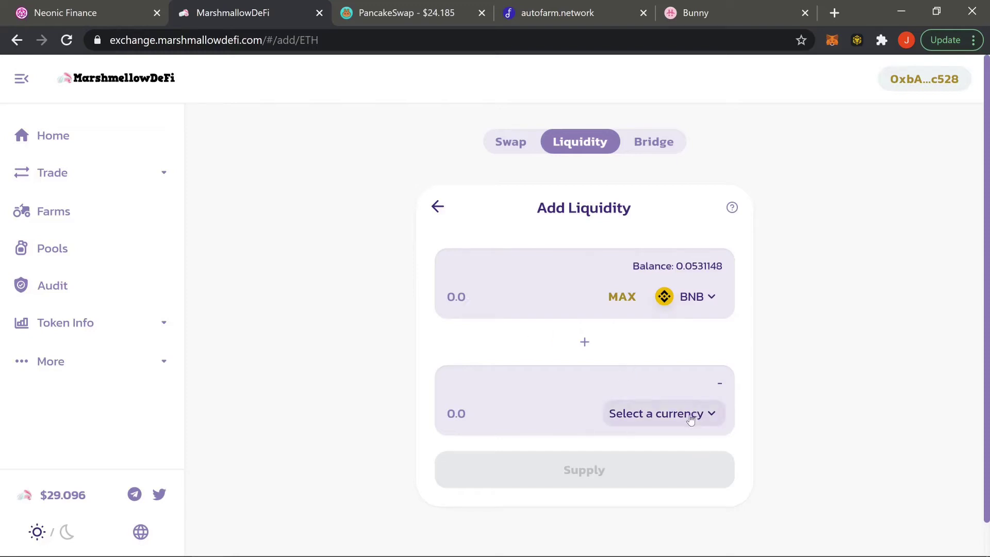
click(690, 313)
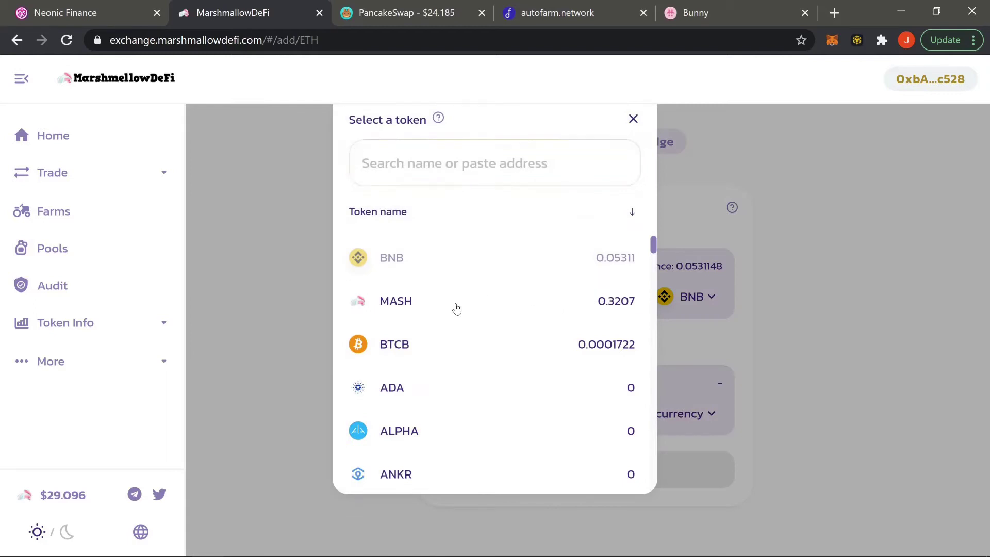
click(457, 309)
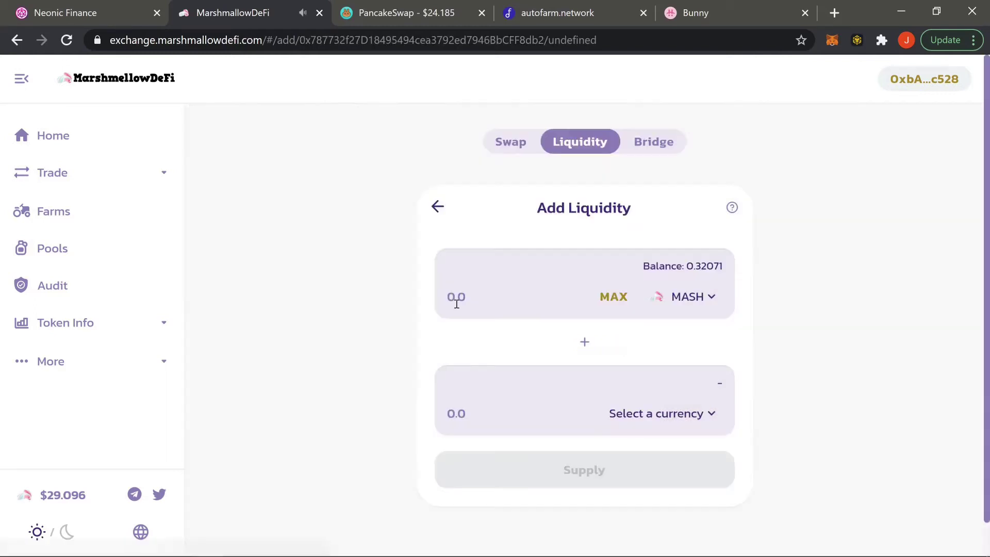
click(682, 417)
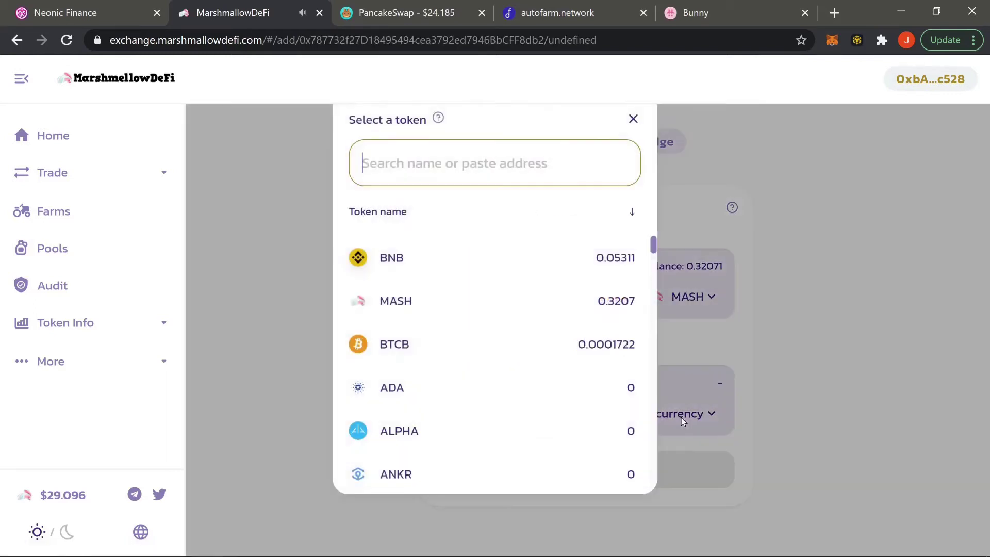
click(420, 349)
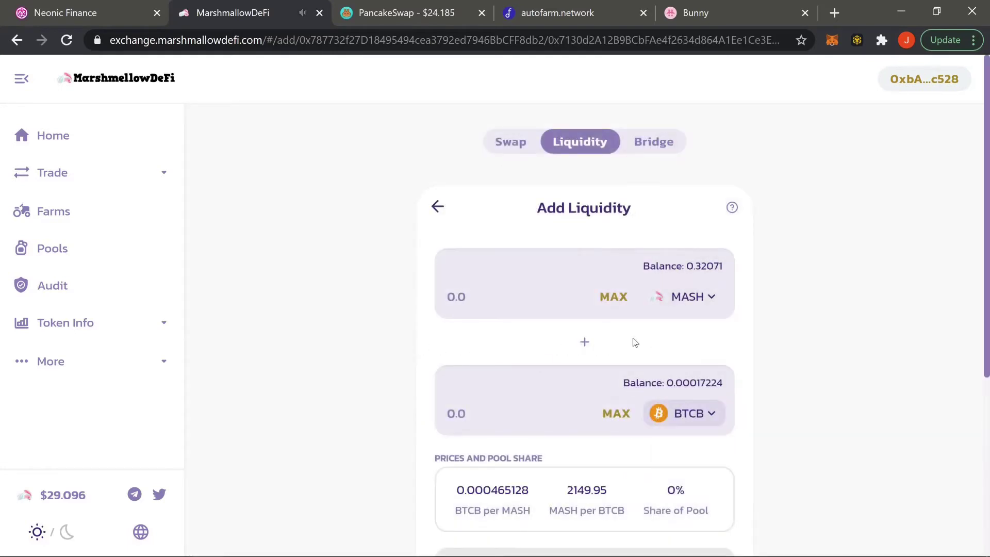
Step: Set the MASH amount to the full balance and approve MASH spending, confirming the permission in MetaMask
click(614, 298)
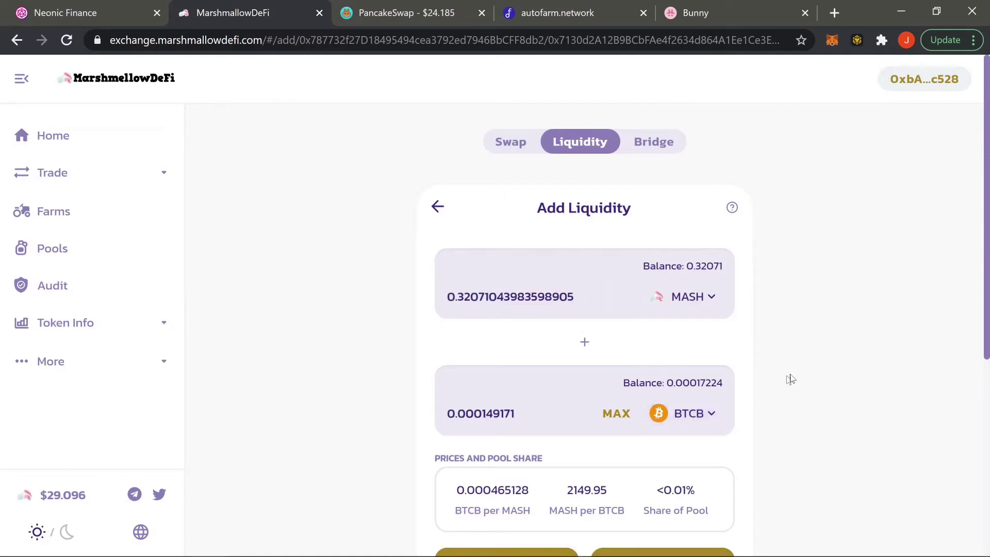
scroll(791, 380, down, 4)
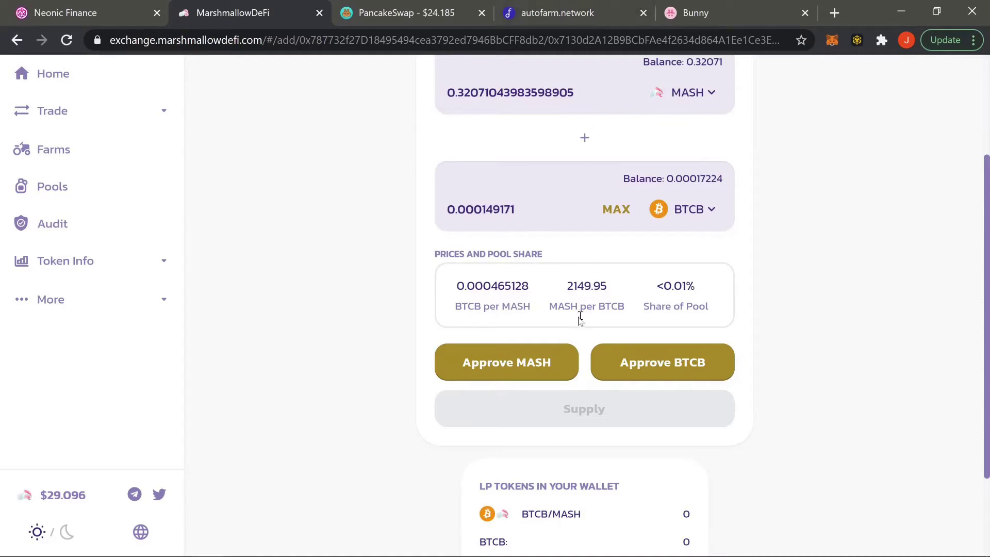
click(567, 362)
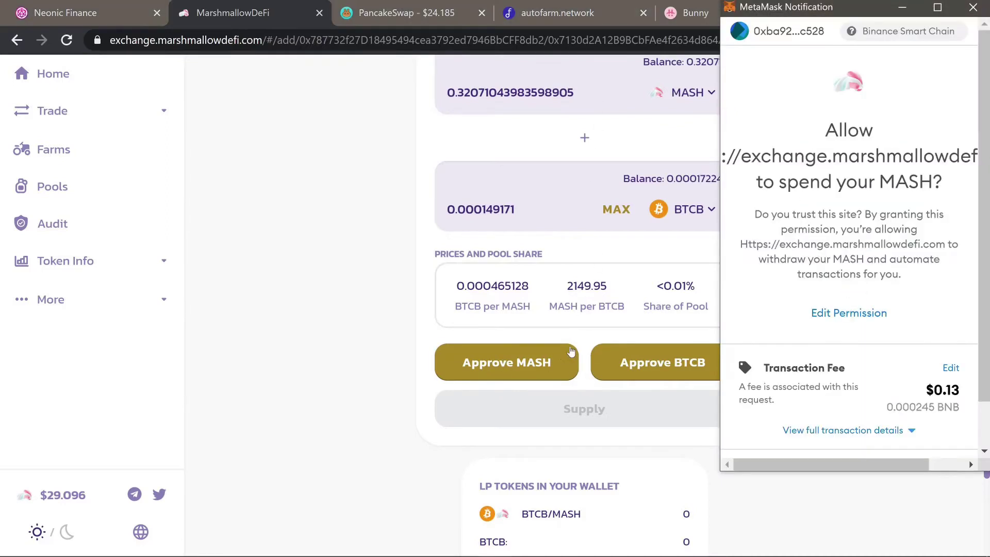
scroll(905, 369, down, 2)
click(921, 431)
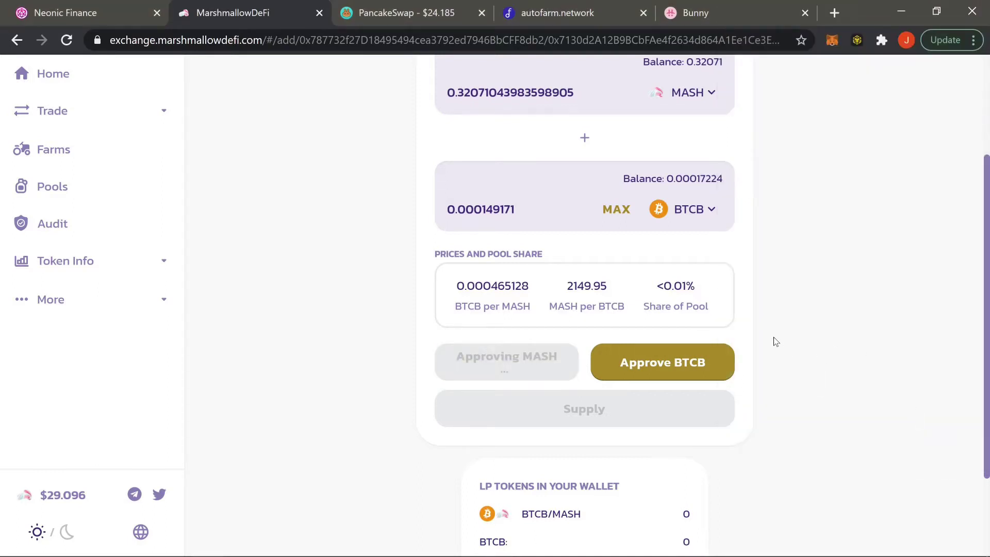
Step: Review the liquidity amounts and check the BNB balance in the MetaMask wallet
scroll(763, 355, up, 4)
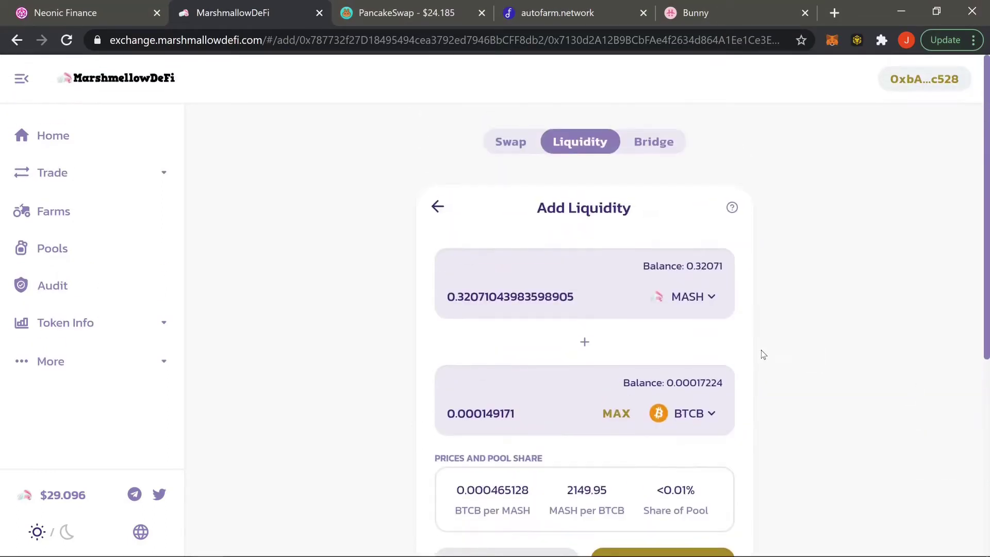
scroll(762, 350, down, 3)
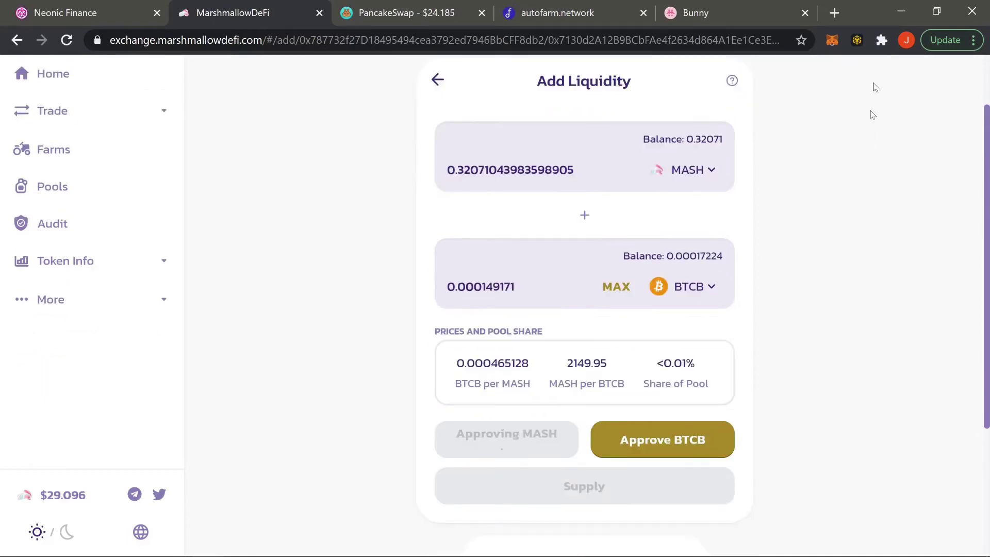
click(833, 40)
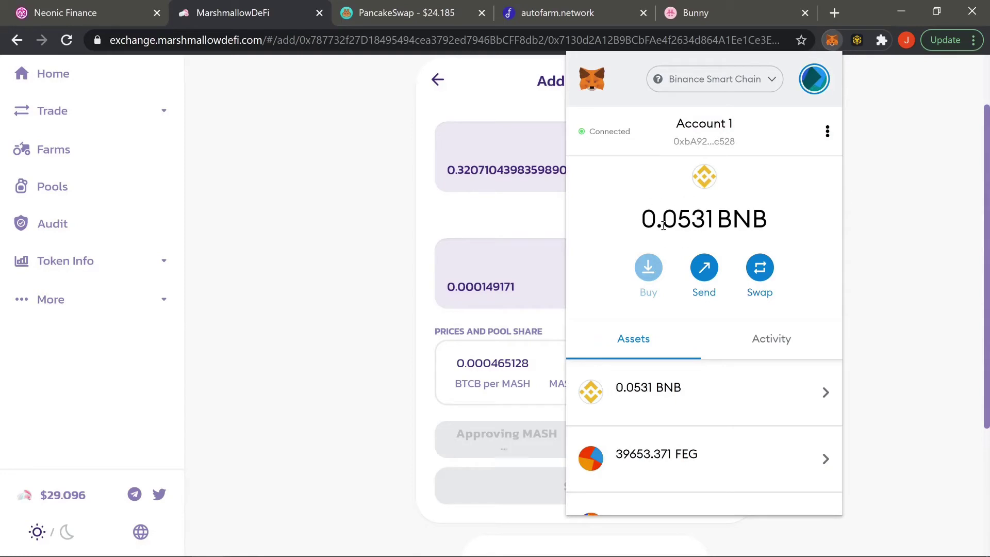
mouse_move(668, 226)
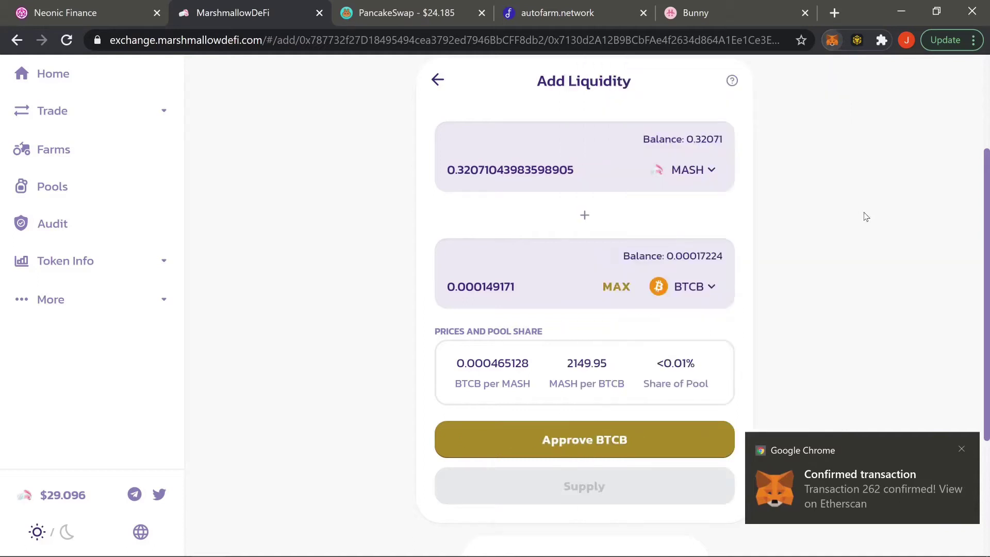
click(865, 218)
Step: Approve BTCB spending for the liquidity pair and confirm the permission in MetaMask
scroll(766, 294, down, 1)
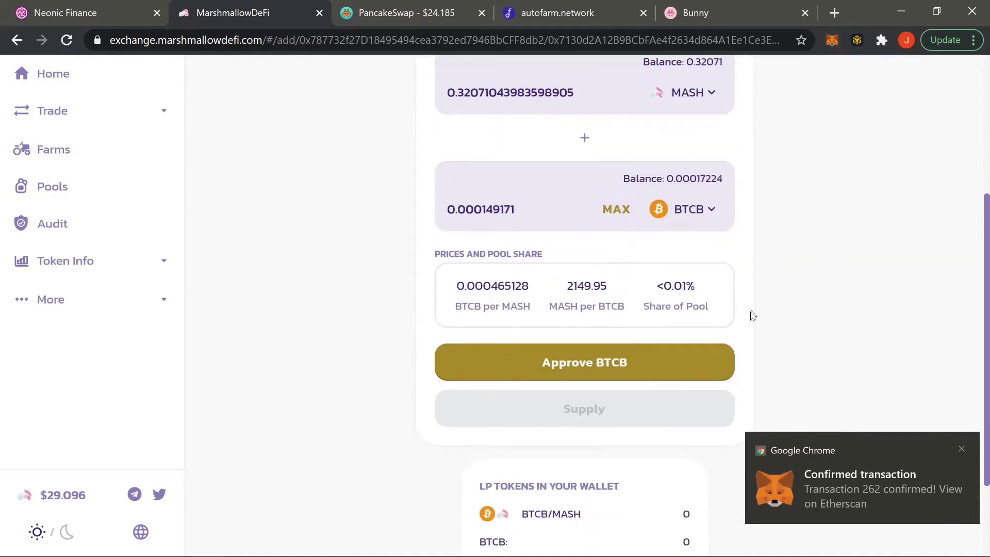
click(724, 361)
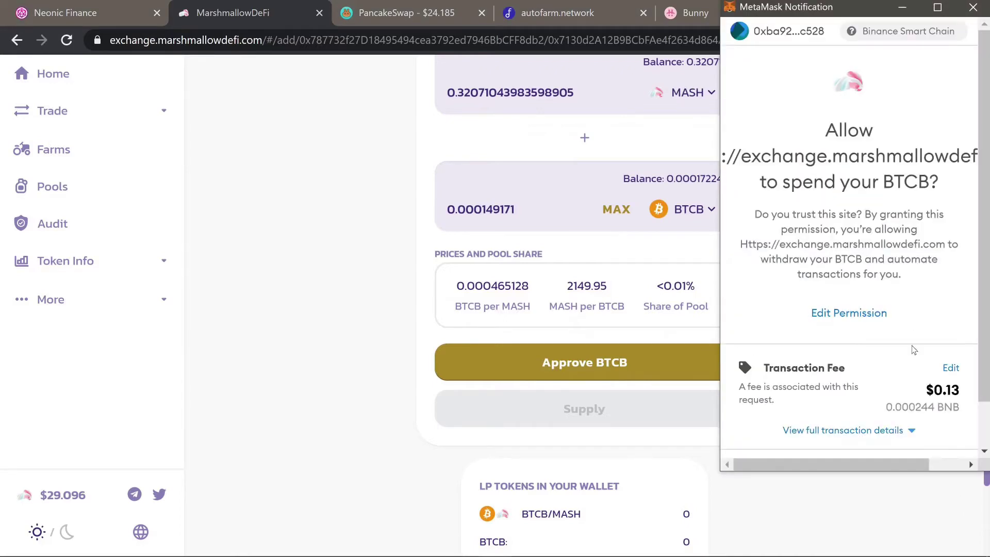
scroll(914, 350, down, 1)
click(910, 428)
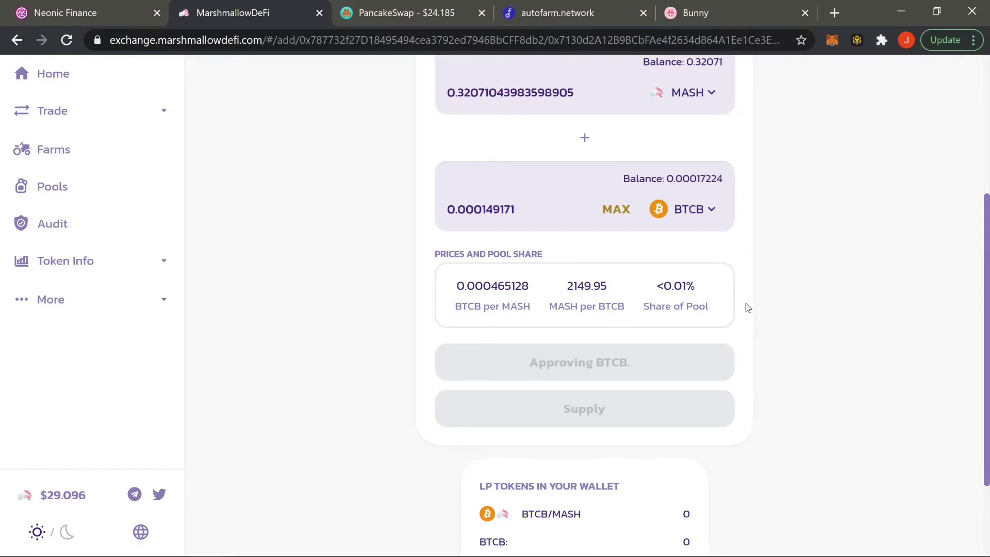
scroll(748, 308, up, 1)
scroll(748, 308, up, 3)
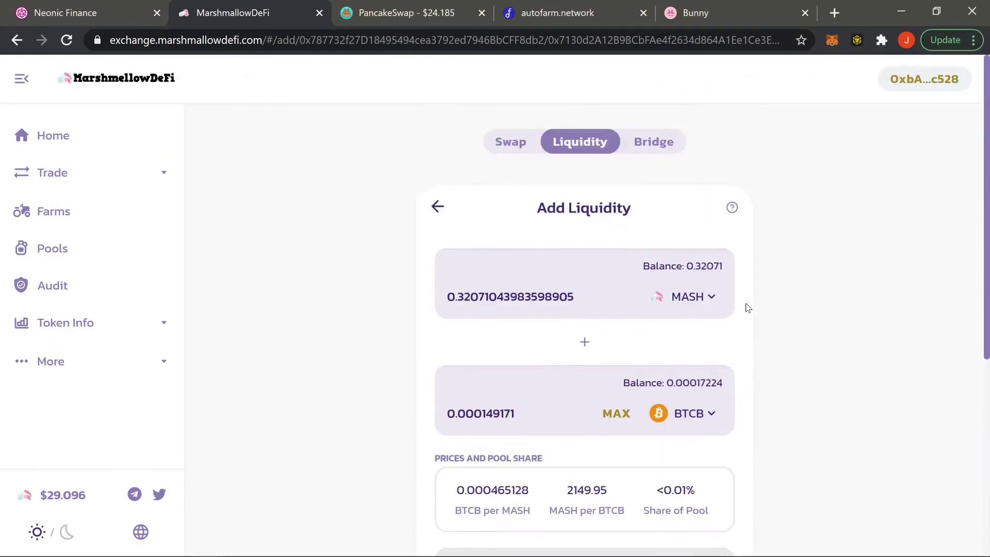
Step: Supply 0.32071 MASH and 0.000149171 BTCB to the liquidity pool, confirming the transaction in MetaMask
scroll(748, 308, down, 6)
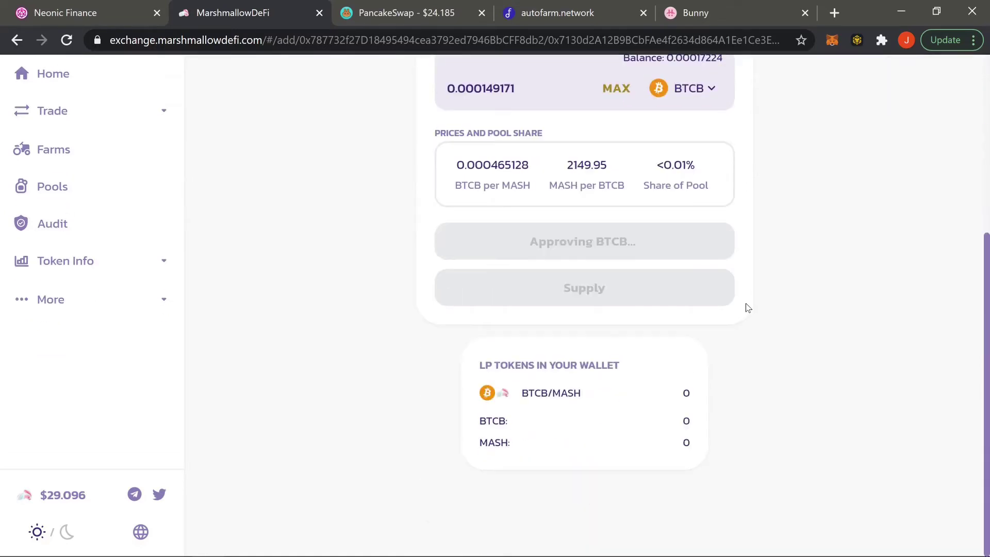
scroll(741, 307, up, 2)
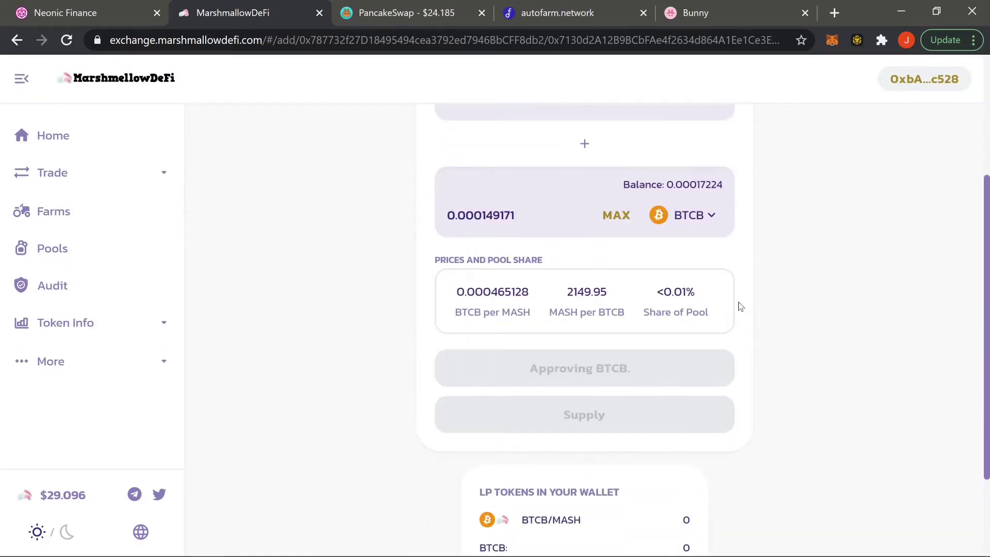
scroll(741, 307, down, 2)
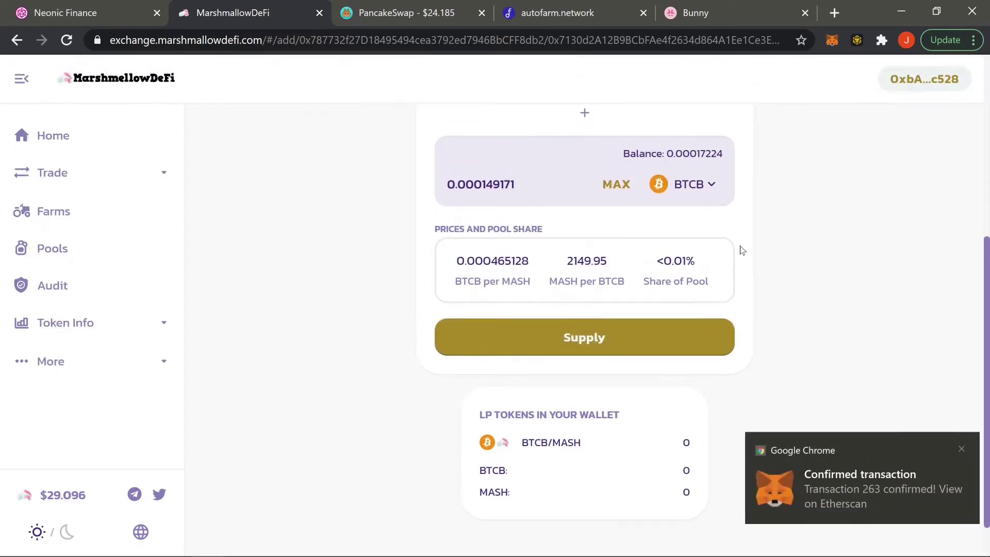
scroll(742, 250, up, 3)
scroll(743, 250, down, 4)
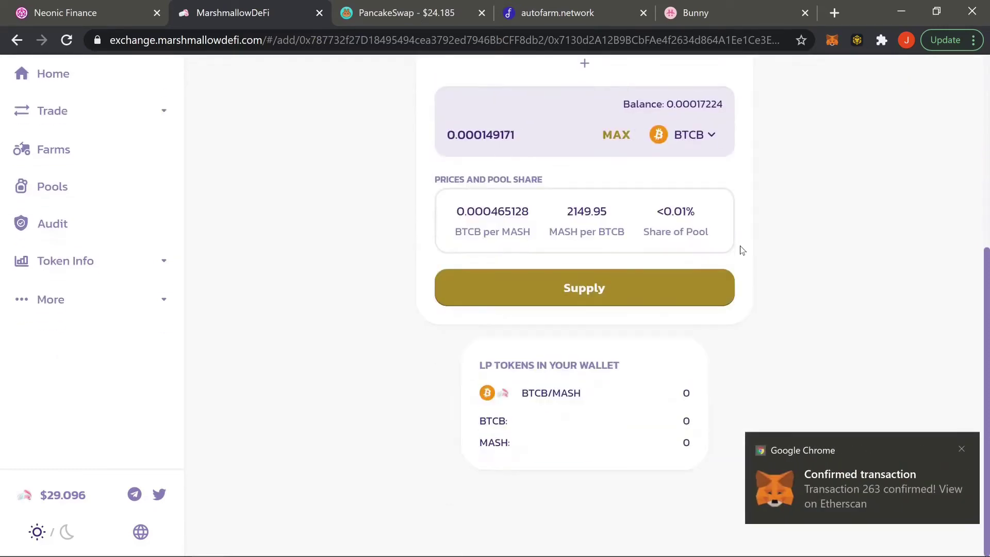
click(702, 290)
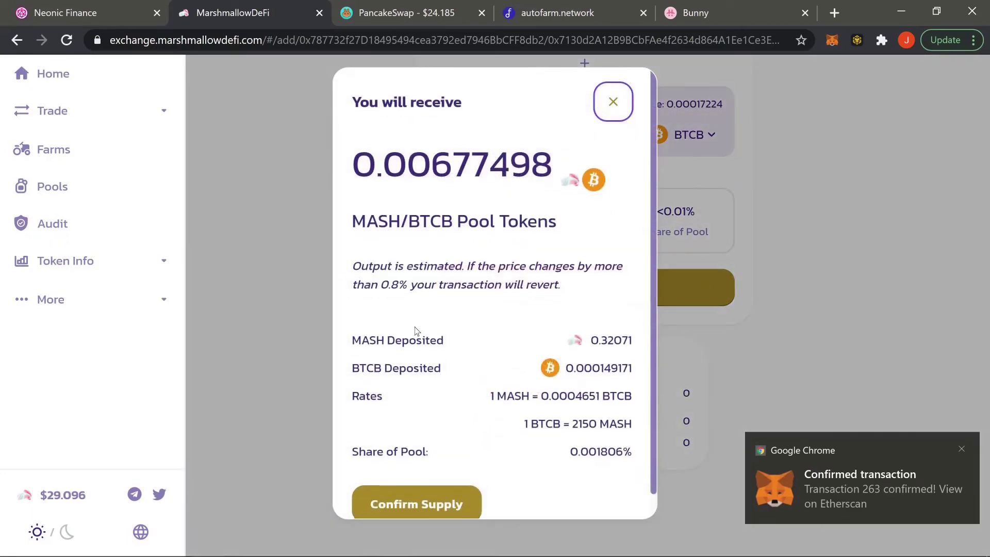
scroll(439, 348, down, 1)
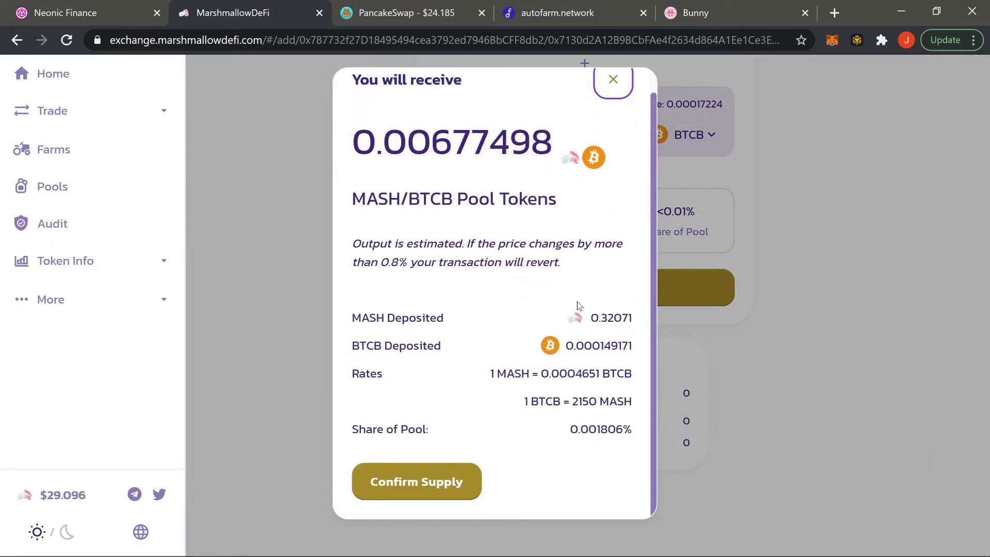
click(457, 488)
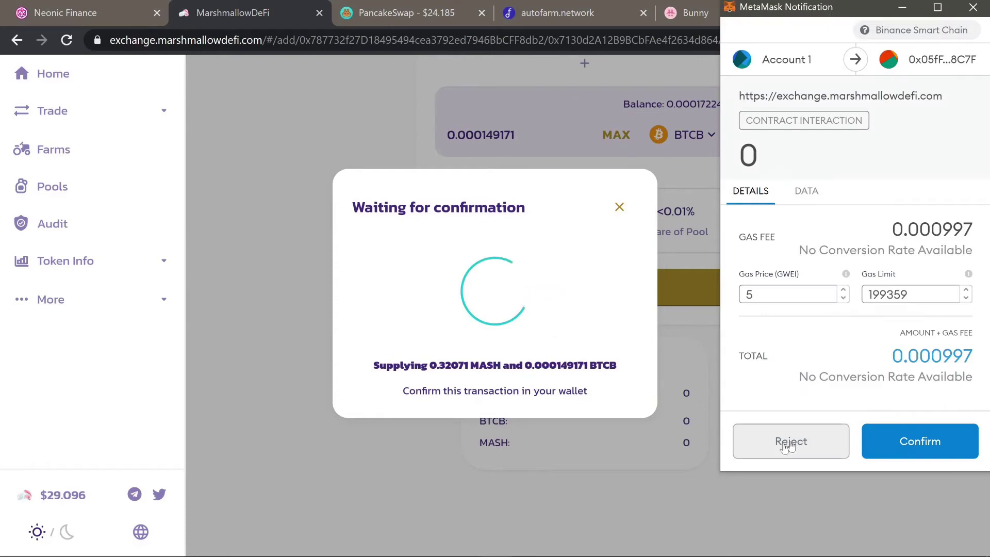
click(922, 447)
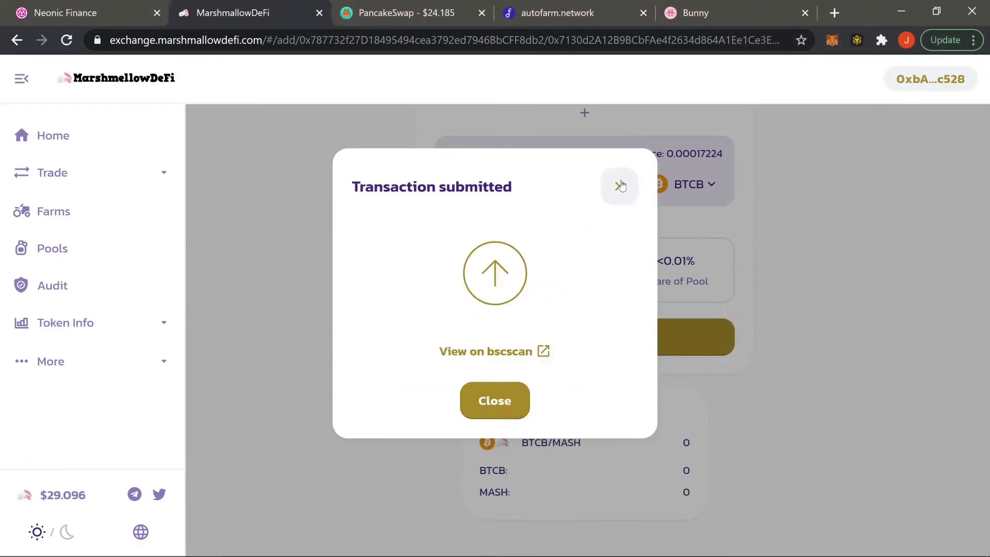
click(620, 186)
scroll(428, 250, up, 3)
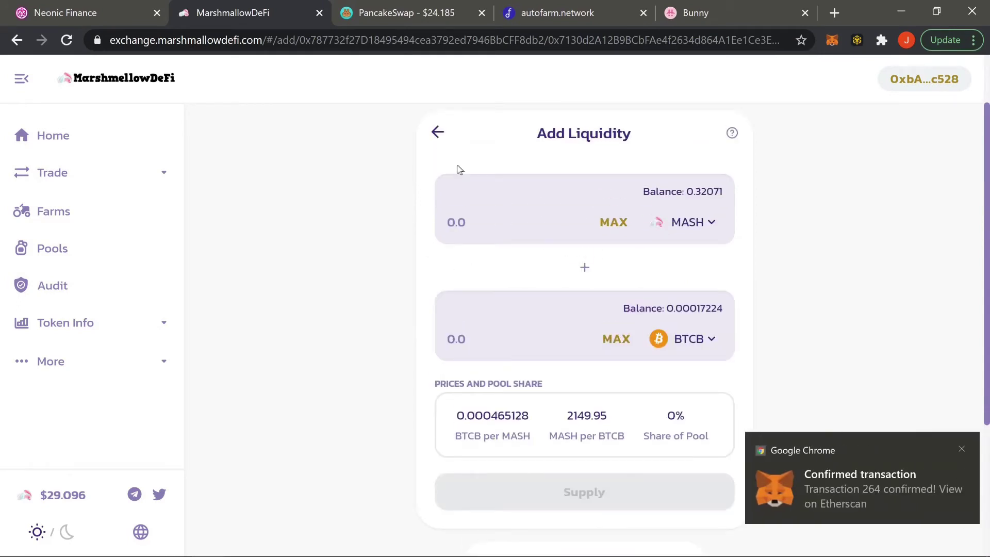
Step: Switch to PancakeSwap, open its farms list and view the details of the ALPA-BNB farm
click(395, 11)
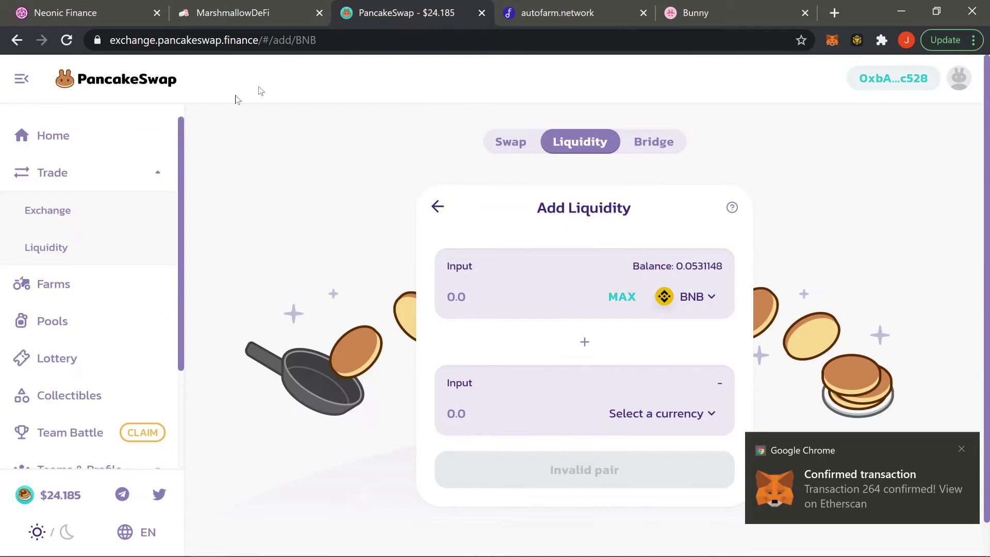
click(83, 248)
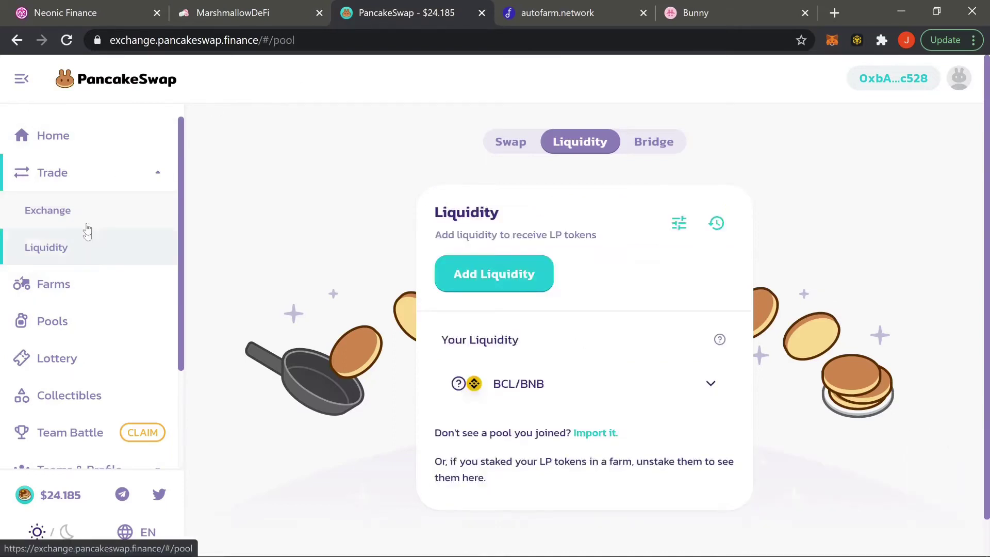
click(85, 289)
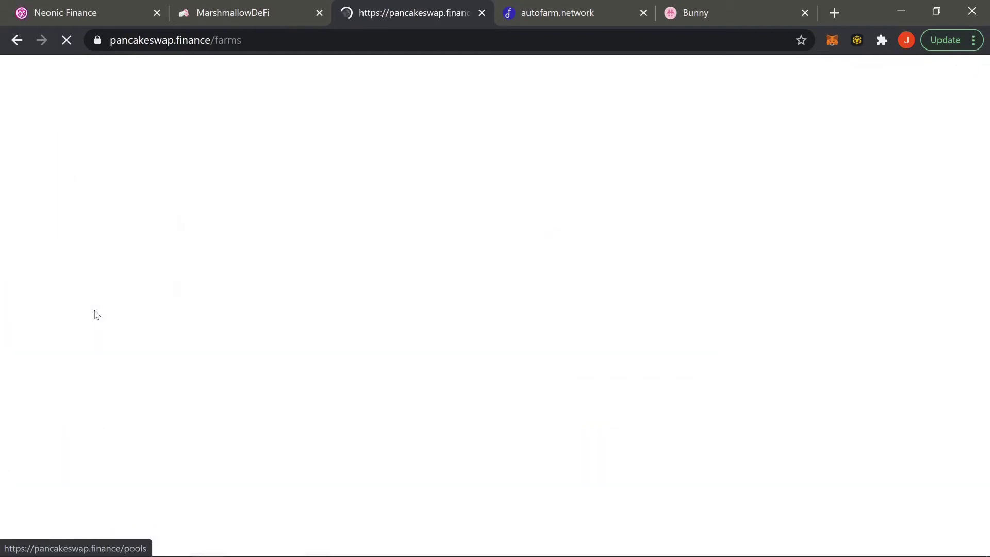
scroll(300, 372, down, 5)
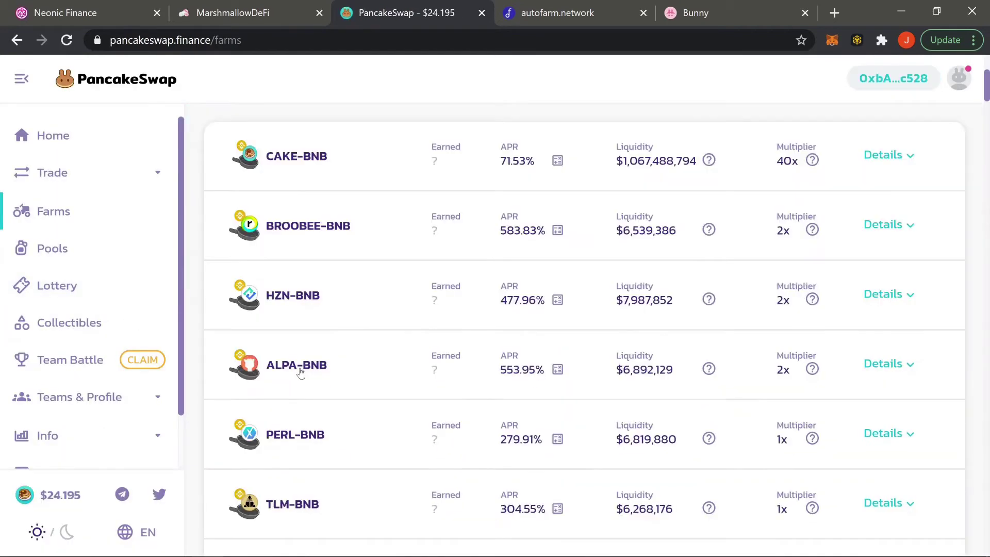
click(301, 372)
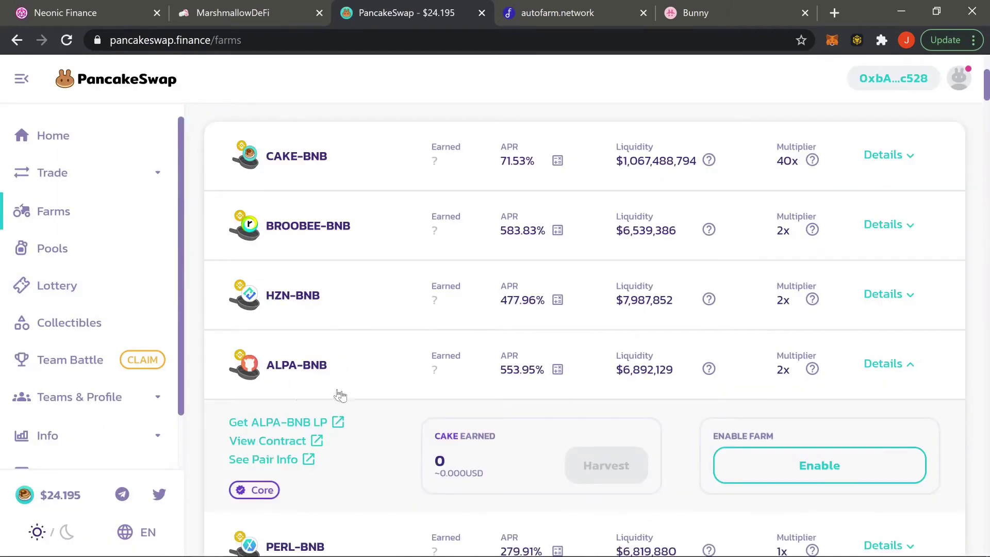
scroll(361, 400, down, 4)
scroll(362, 400, up, 5)
scroll(362, 400, down, 3)
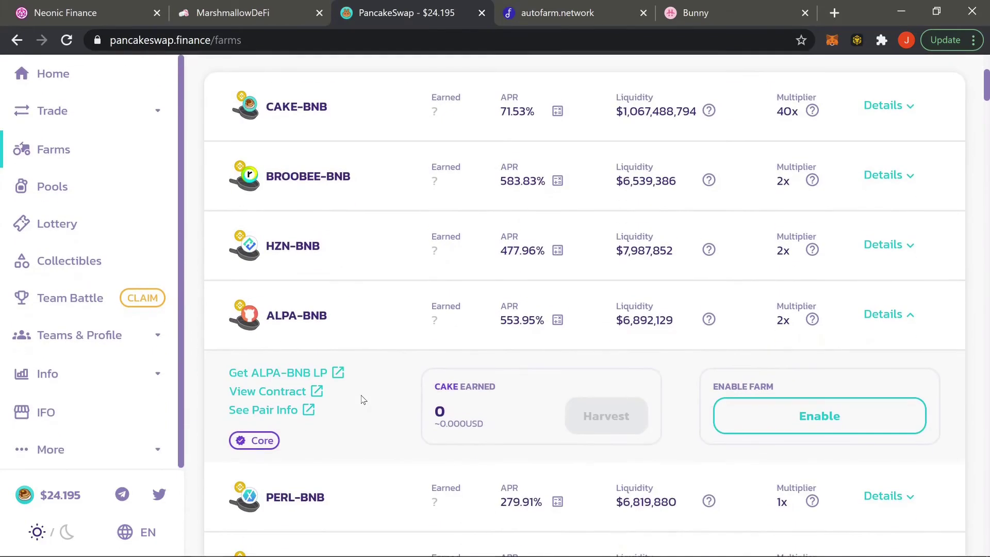
Step: Follow the ALPA-BNB farm's link for getting LP tokens and examine the preselected liquidity pair and pool share
click(302, 376)
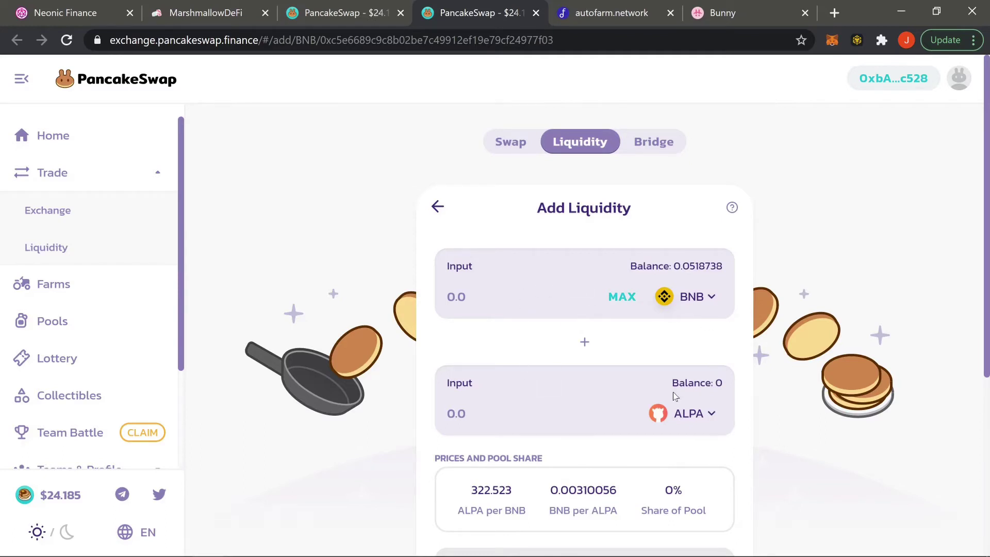
scroll(674, 396, down, 5)
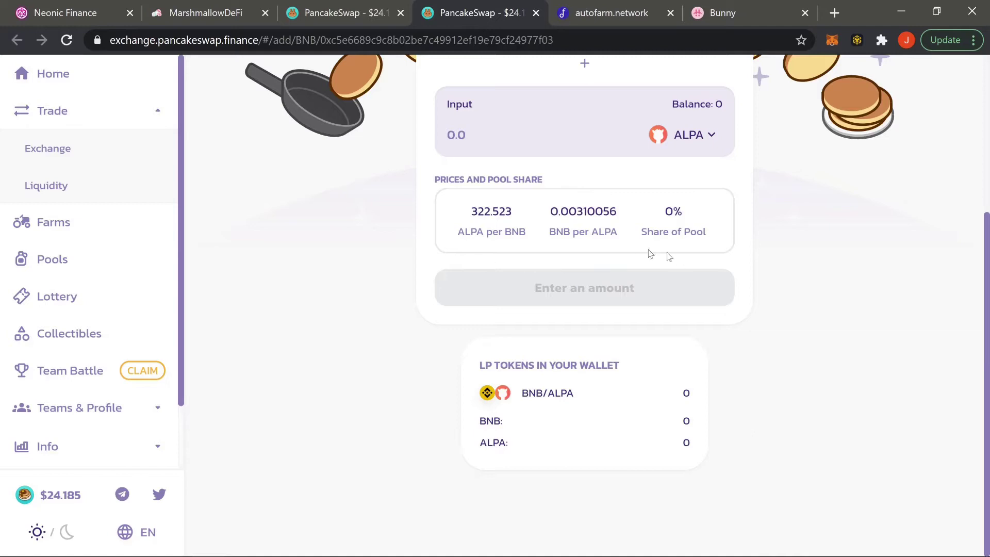
scroll(570, 176, up, 5)
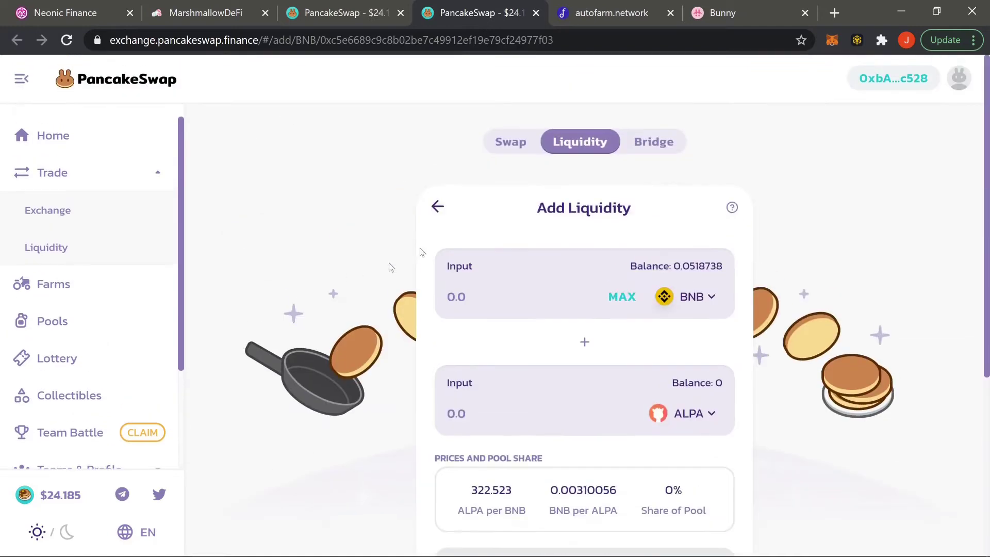
Step: Return to MarshmellowDeFi, dismiss the added-liquidity notification and open the farms list at the MASH-BTCB farm
click(220, 21)
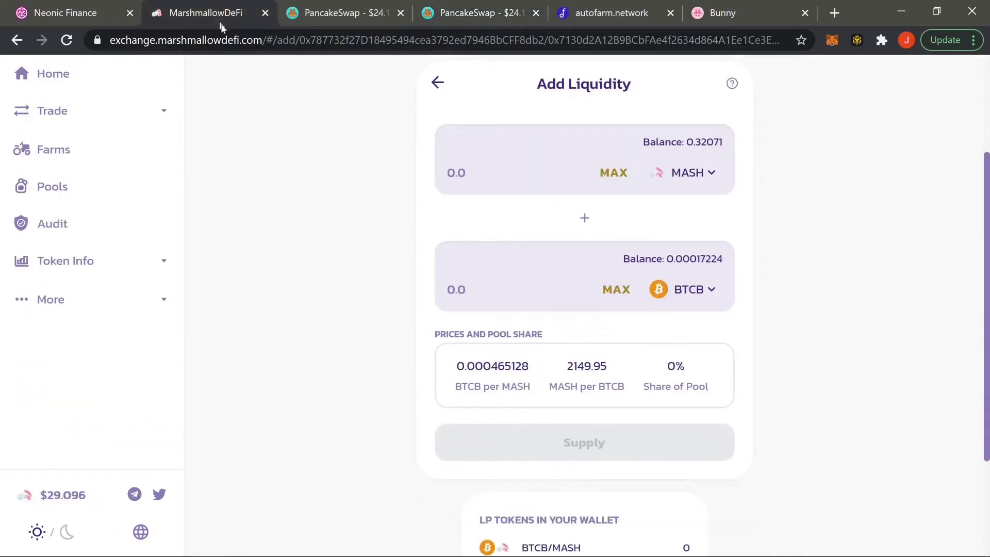
scroll(256, 191, up, 4)
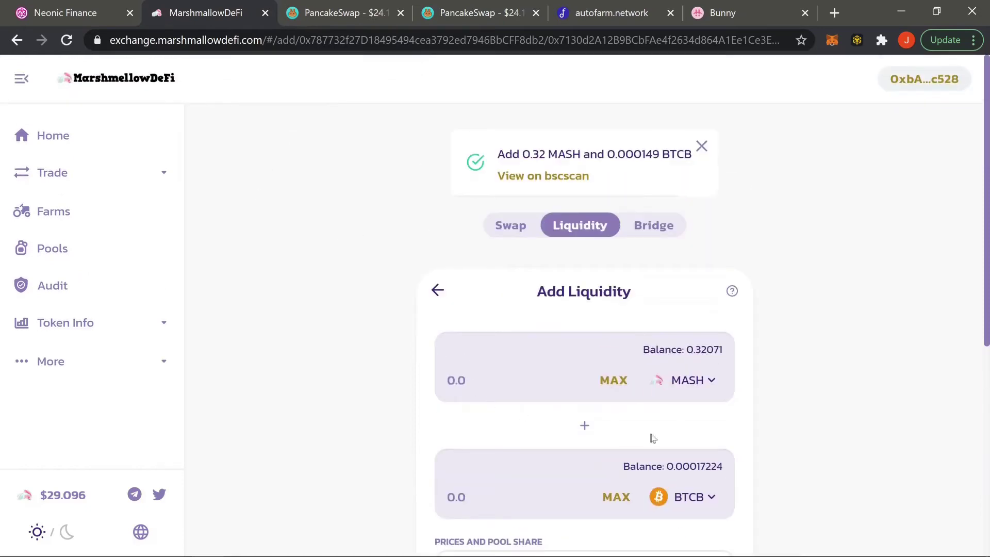
click(702, 147)
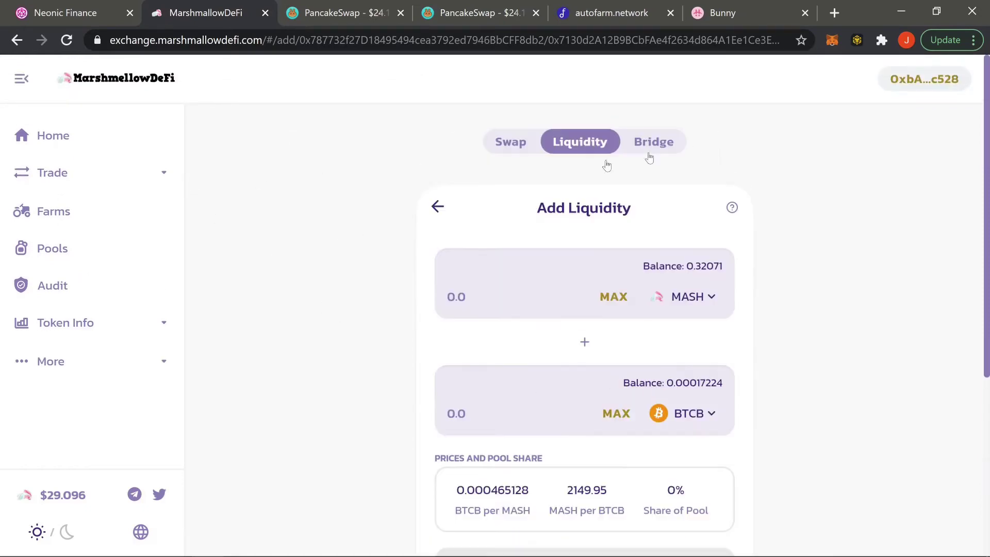
click(68, 220)
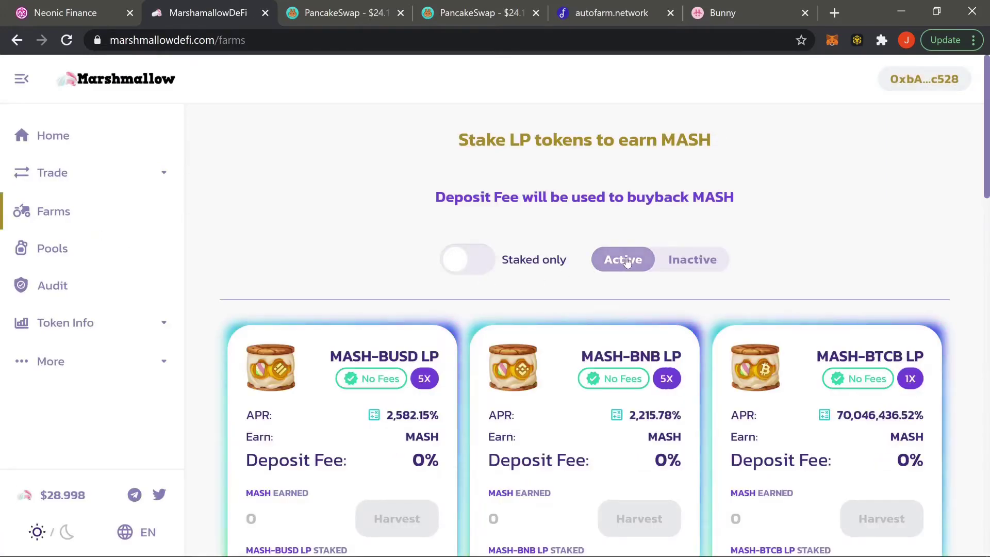
scroll(967, 281, down, 2)
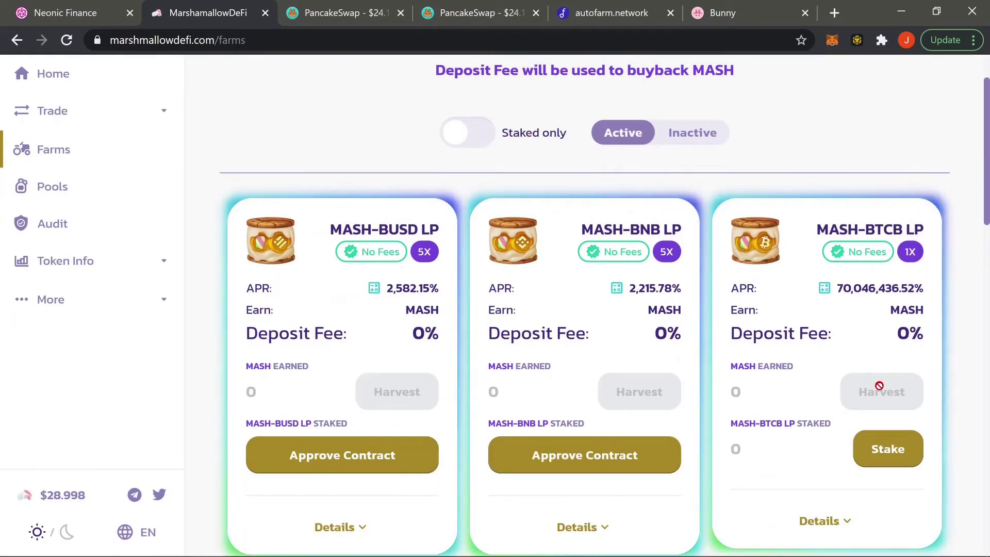
Step: Stake the maximum available MASH-BTCB LP tokens in the MASH-BTCB farm and confirm the deposit in MetaMask
click(888, 448)
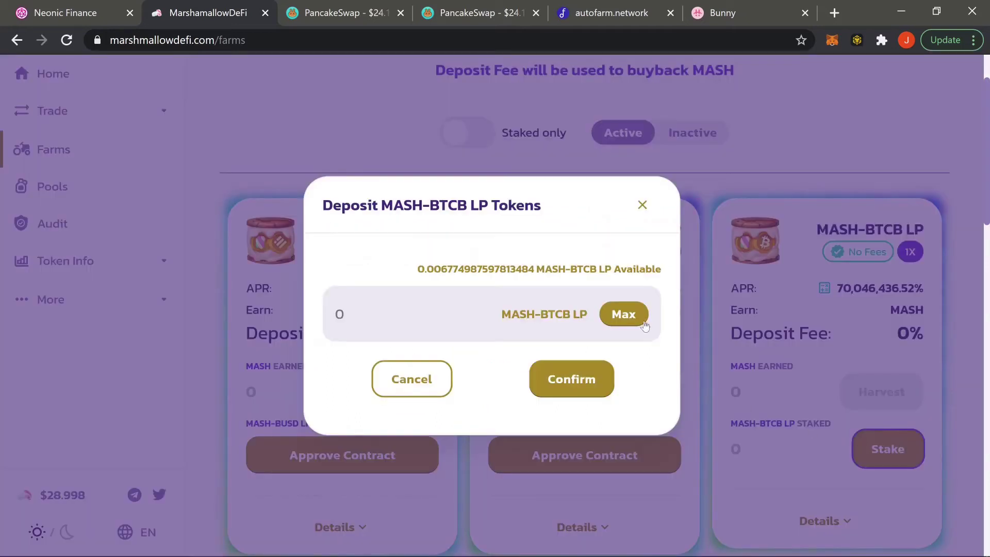
click(626, 314)
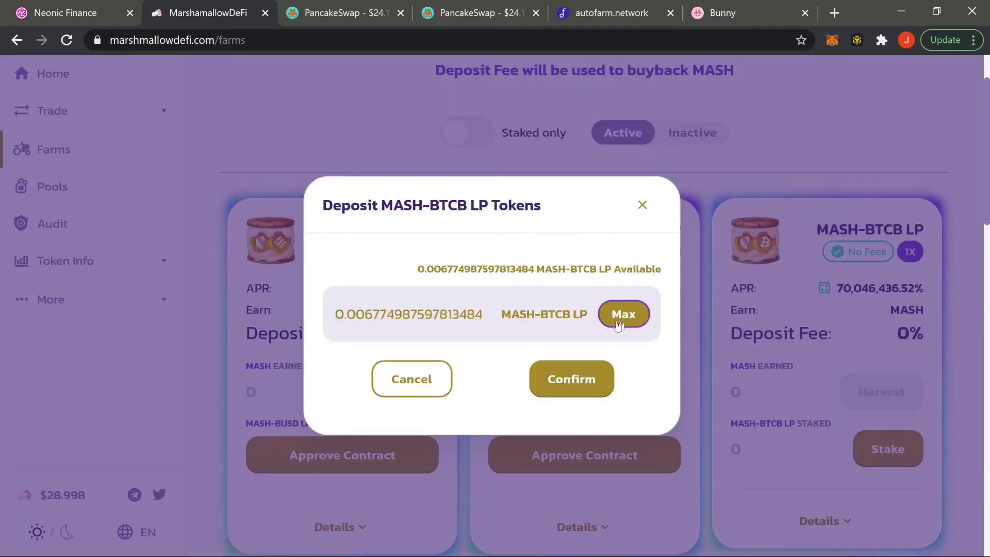
click(588, 385)
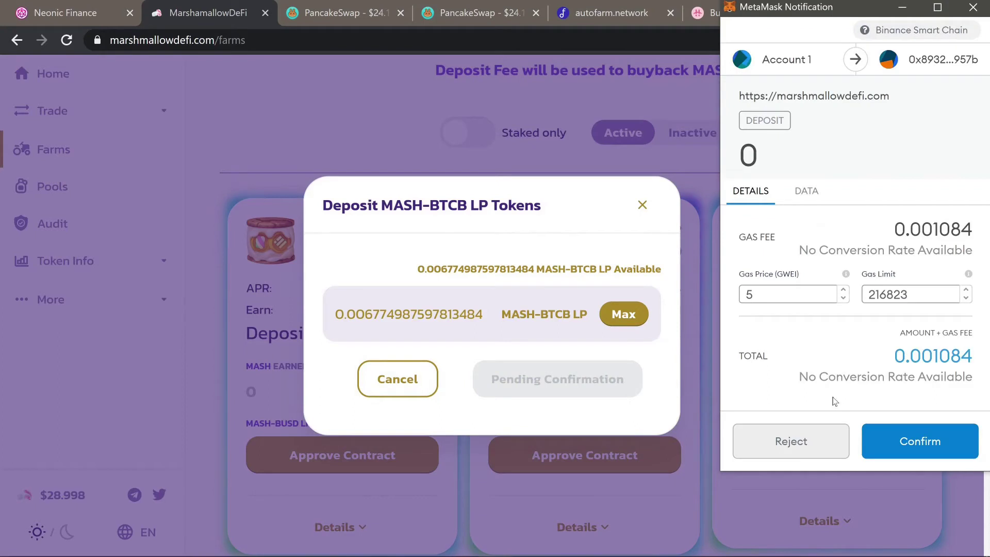
click(916, 445)
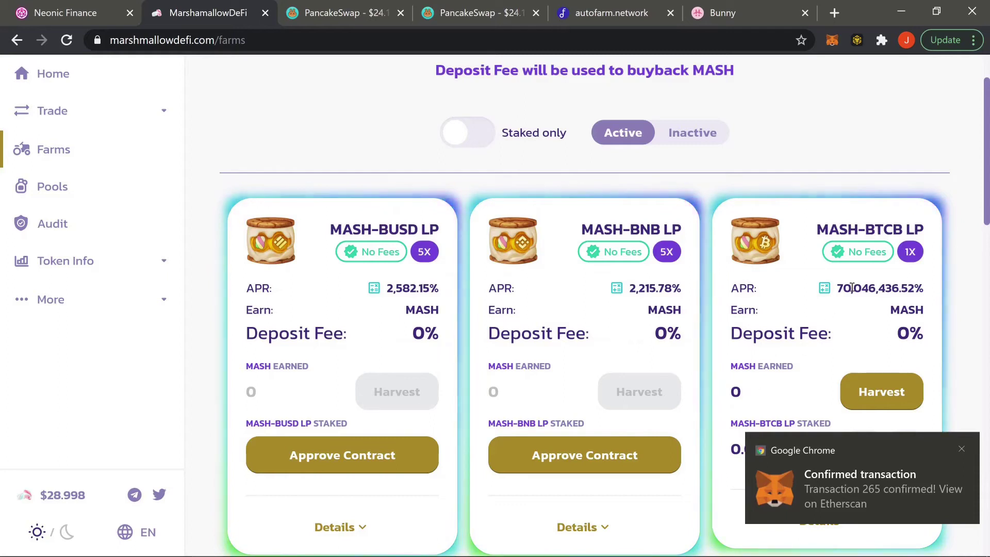
Step: Examine the ROI breakdown of the MASH-BTCB farm by timeframe, then close it
click(824, 290)
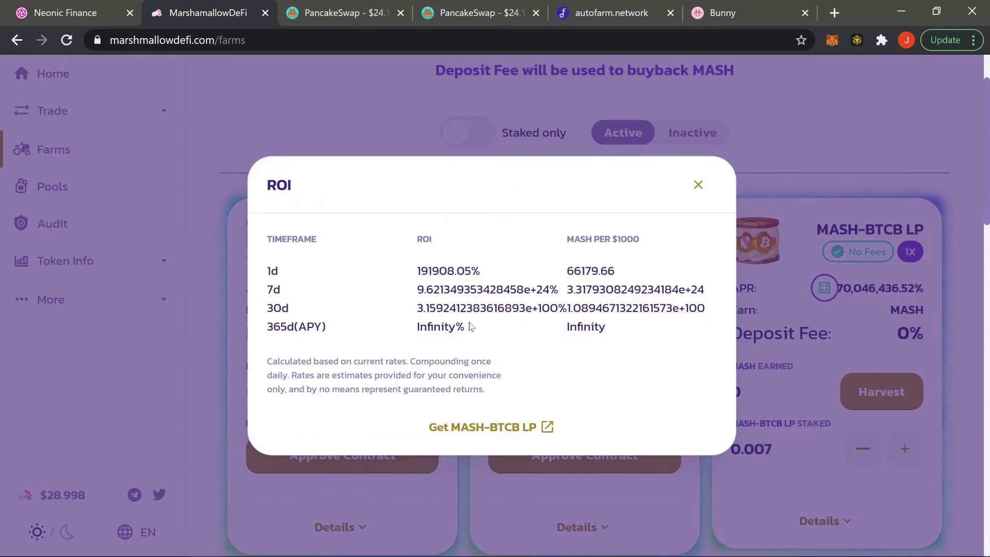
click(698, 185)
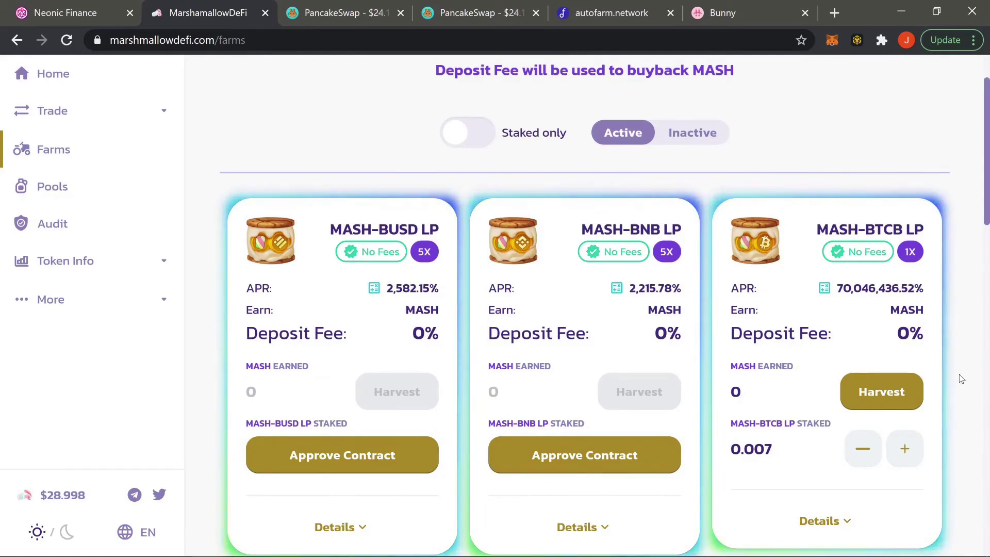
scroll(962, 379, up, 3)
scroll(962, 379, down, 4)
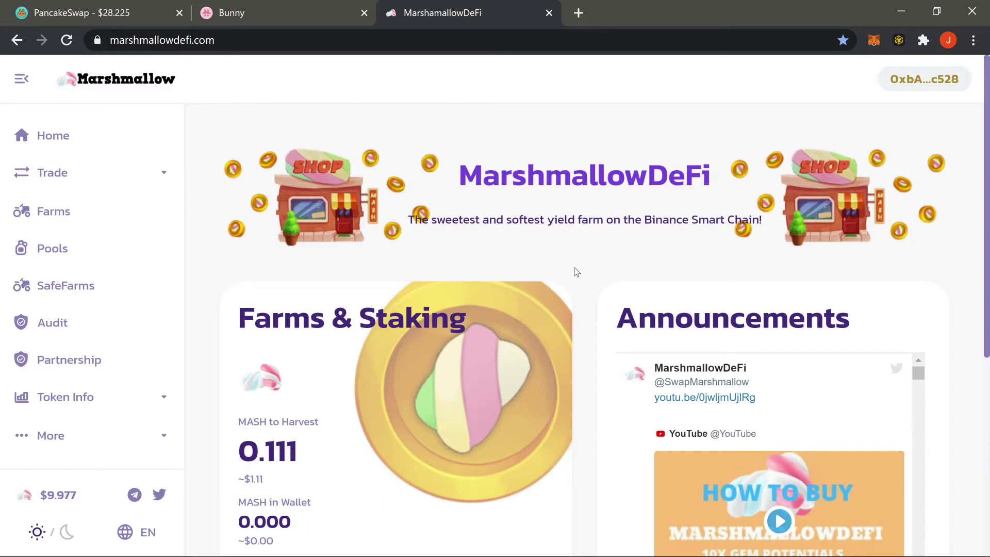
Step: Check the BNB balance in the MetaMask wallet
click(873, 41)
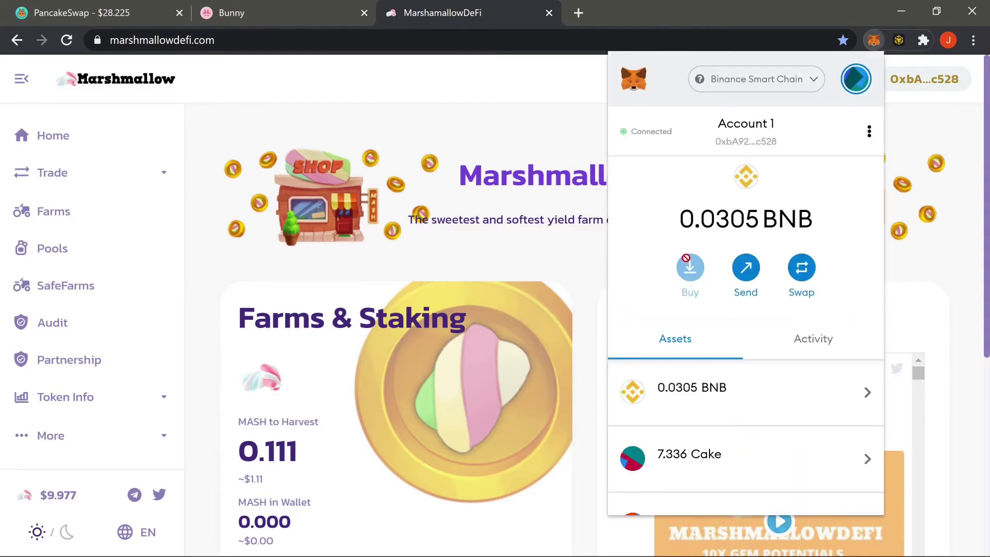
drag(708, 222, 730, 221)
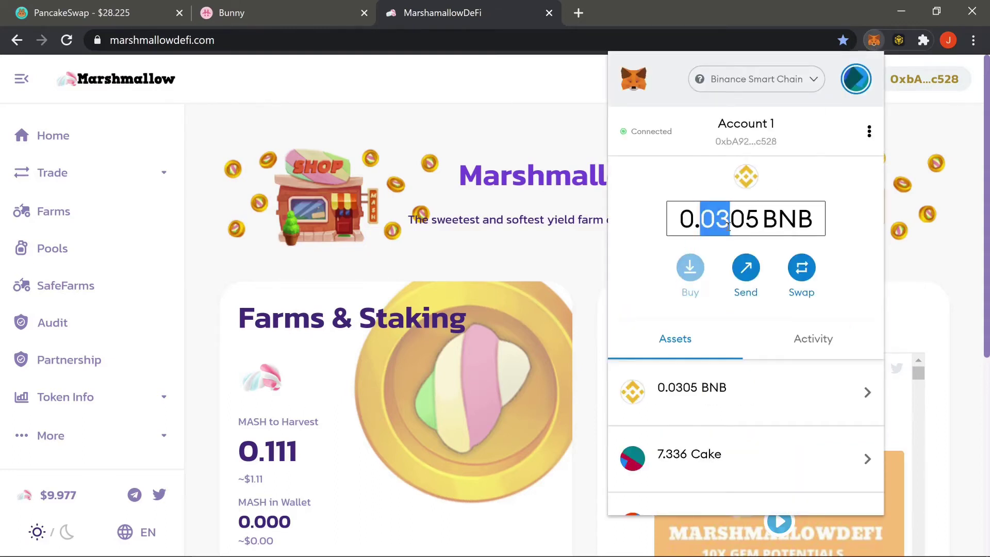
click(587, 279)
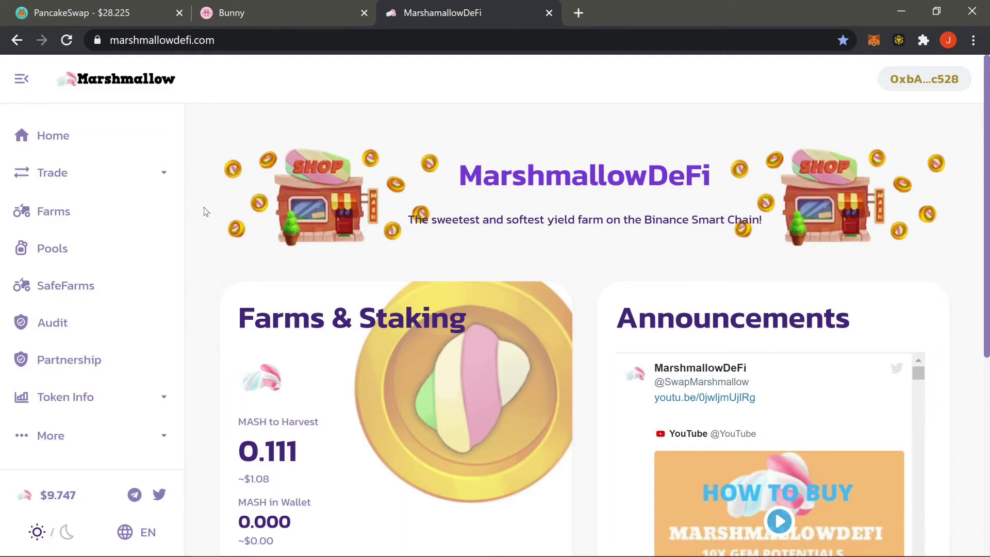
Step: Open the MarshmellowDeFi farms list and examine the MASH-BTCB farm's APR and earned MASH
click(75, 221)
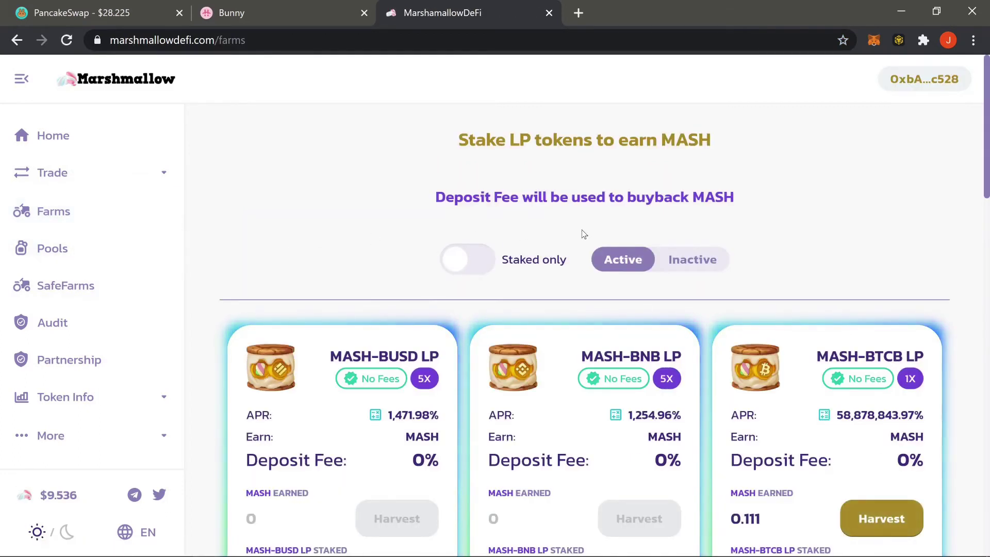
scroll(586, 261, down, 2)
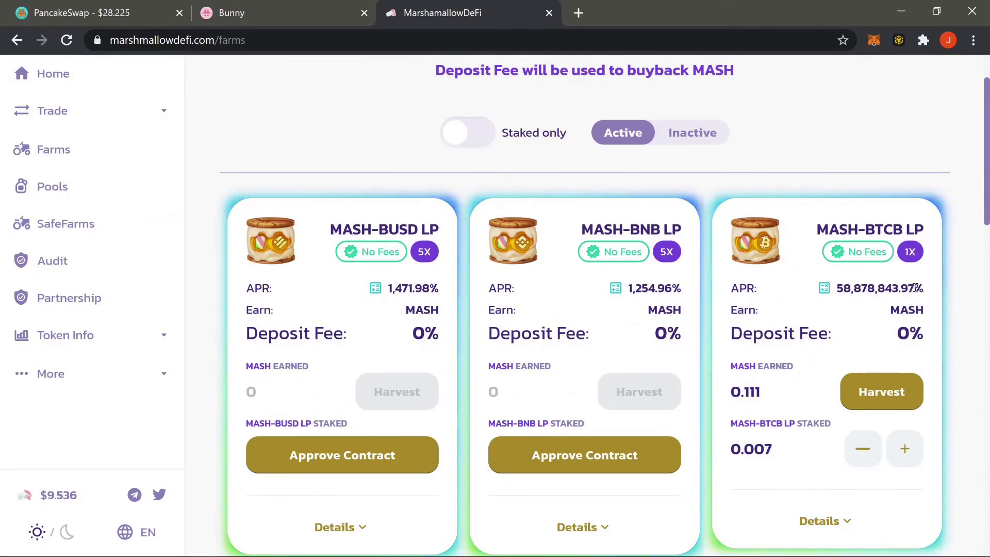
Step: Examine the APR and the MASH earned on the MASH-BTCB farm
drag(925, 288, 835, 292)
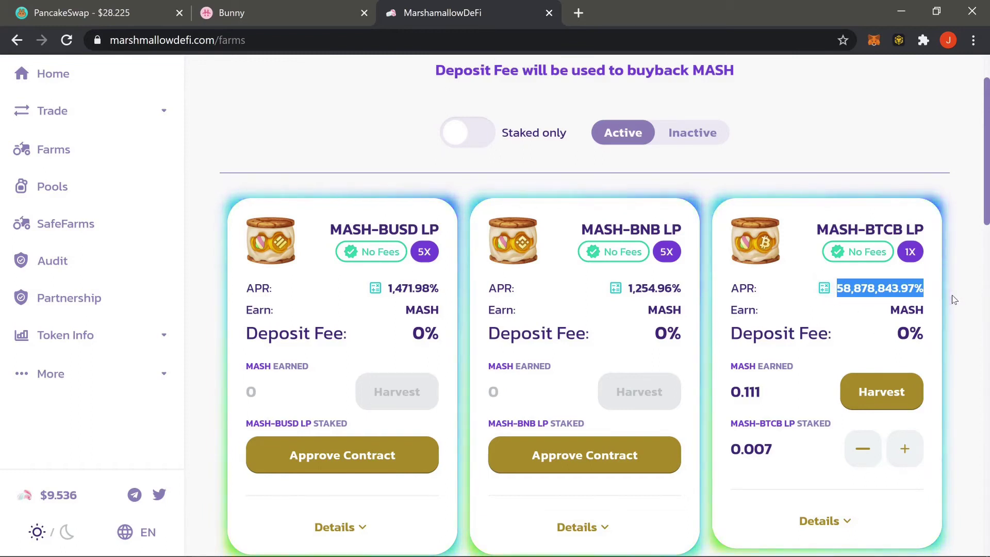
scroll(825, 356, down, 1)
drag(771, 316, 738, 320)
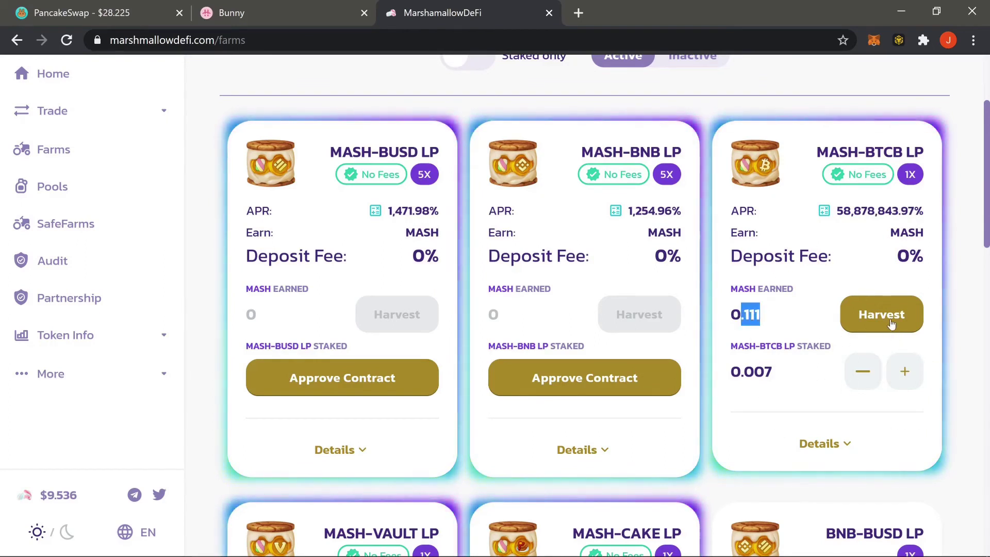
click(851, 320)
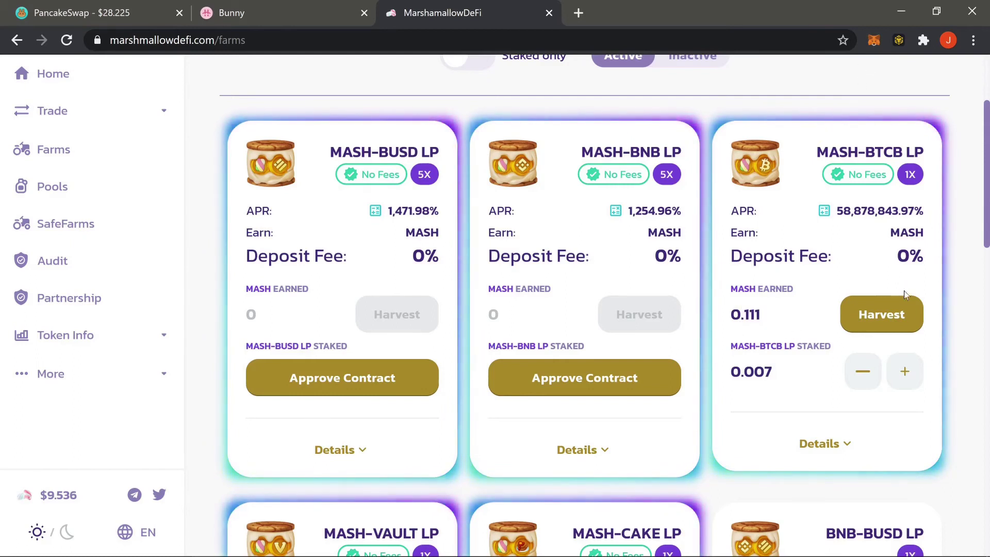
Step: Start harvesting the MASH earned in the MASH-BTCB farm, but reject the deposit transaction in MetaMask
click(908, 322)
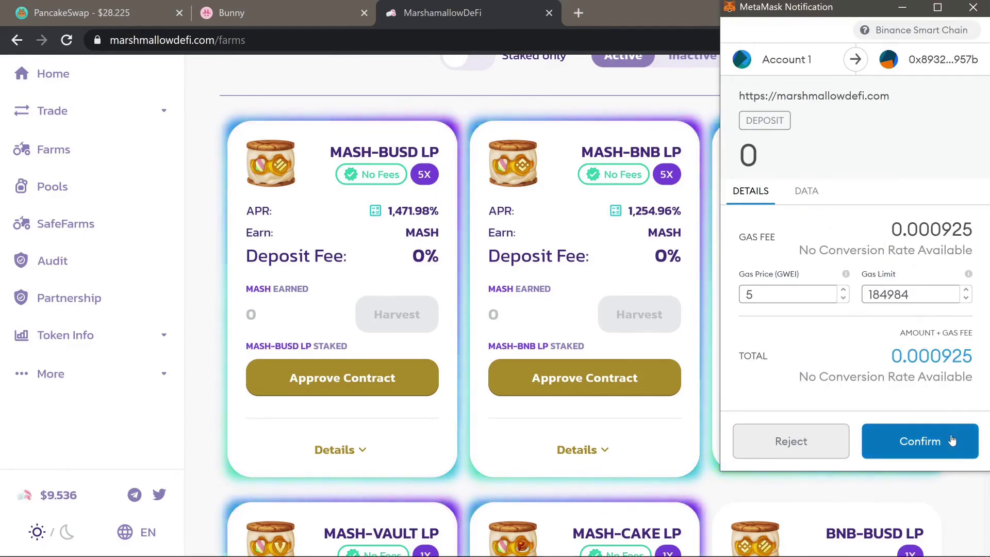
click(791, 445)
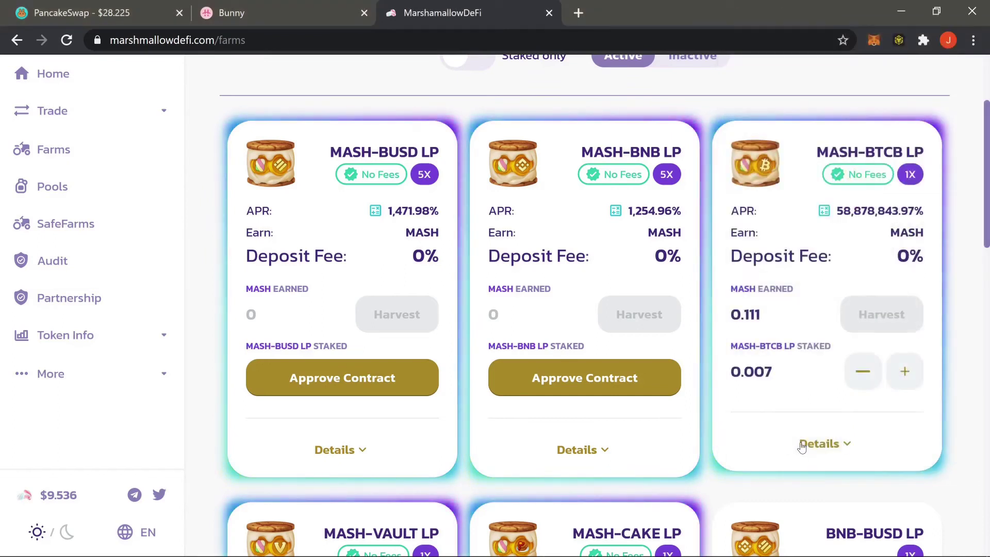
Step: Withdraw the maximum staked MASH-BTCB LP tokens from the farm and confirm the withdrawal in MetaMask
scroll(814, 416, up, 1)
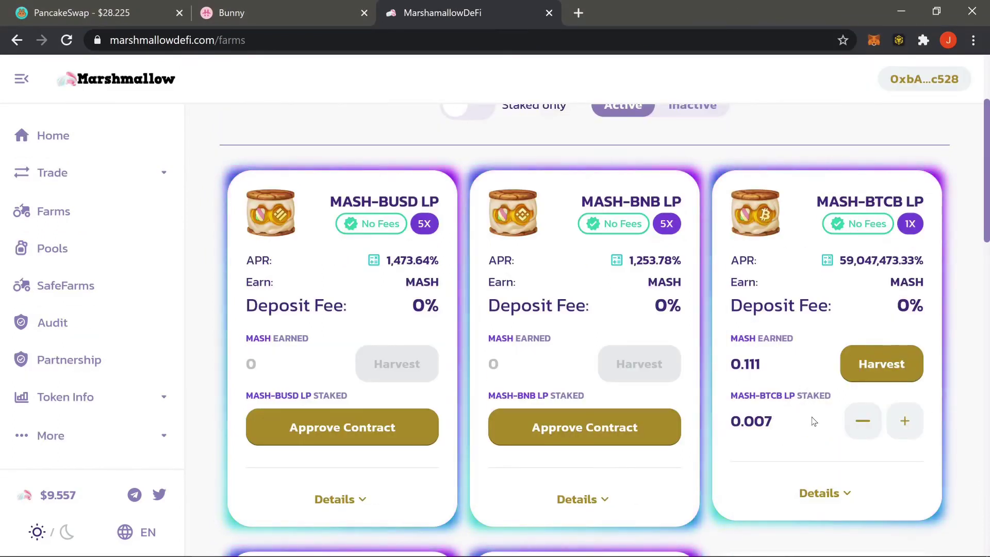
click(863, 424)
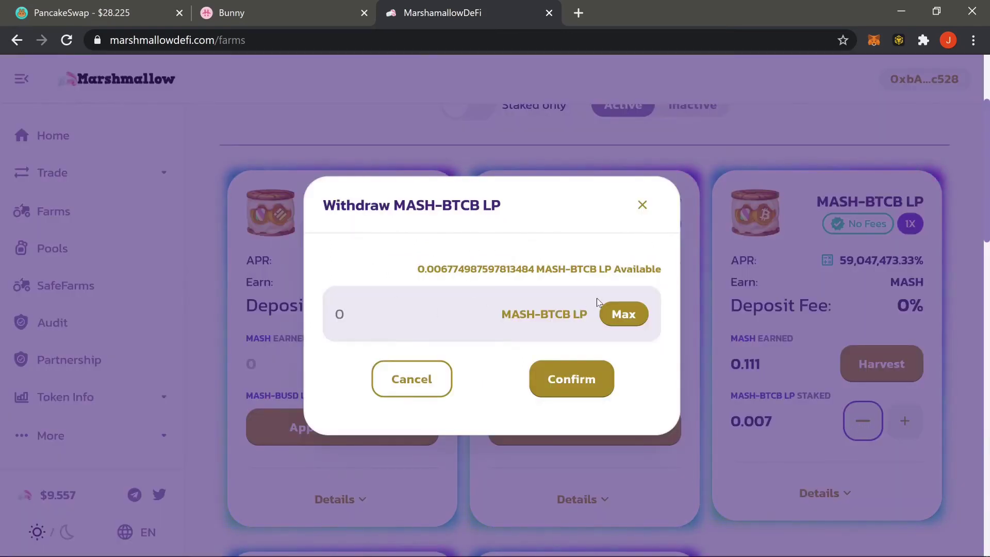
click(602, 393)
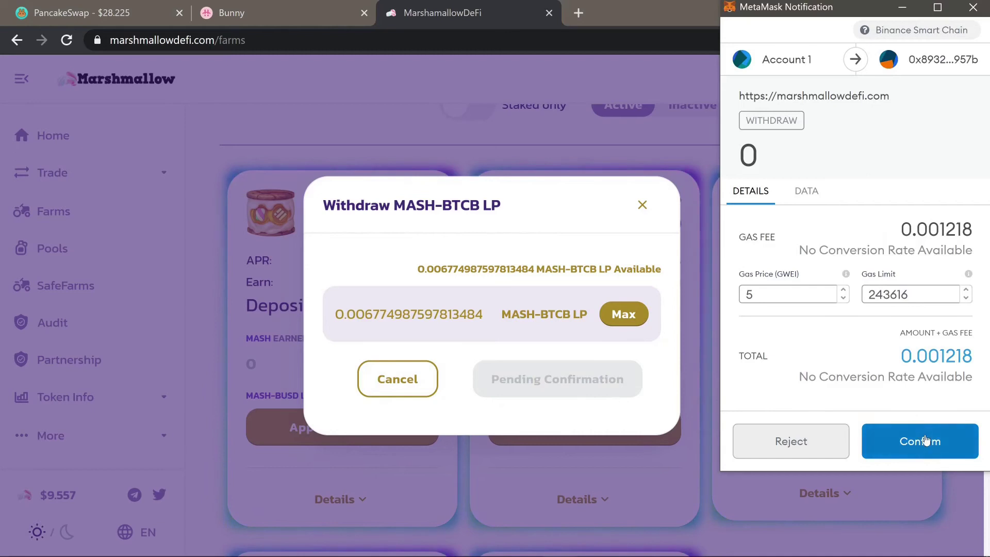
click(935, 450)
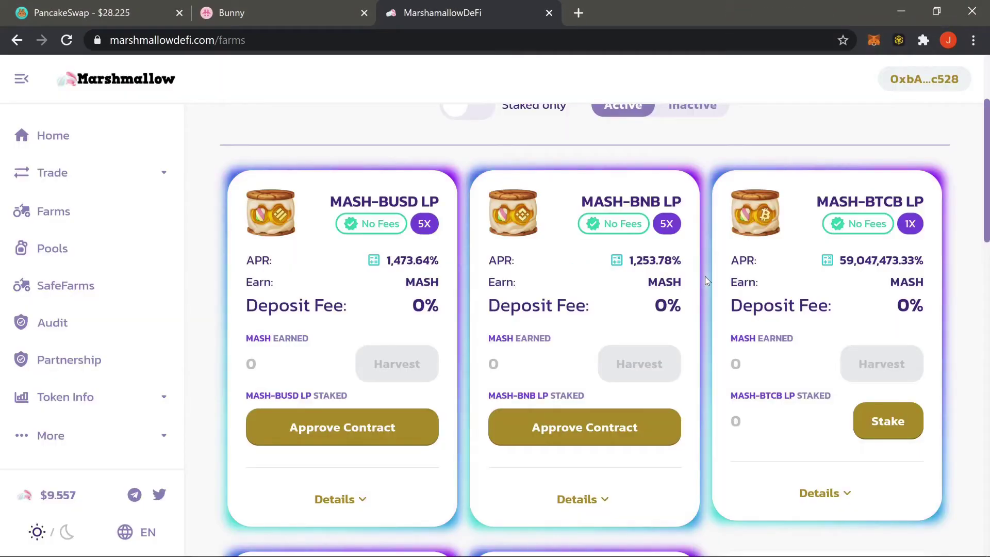
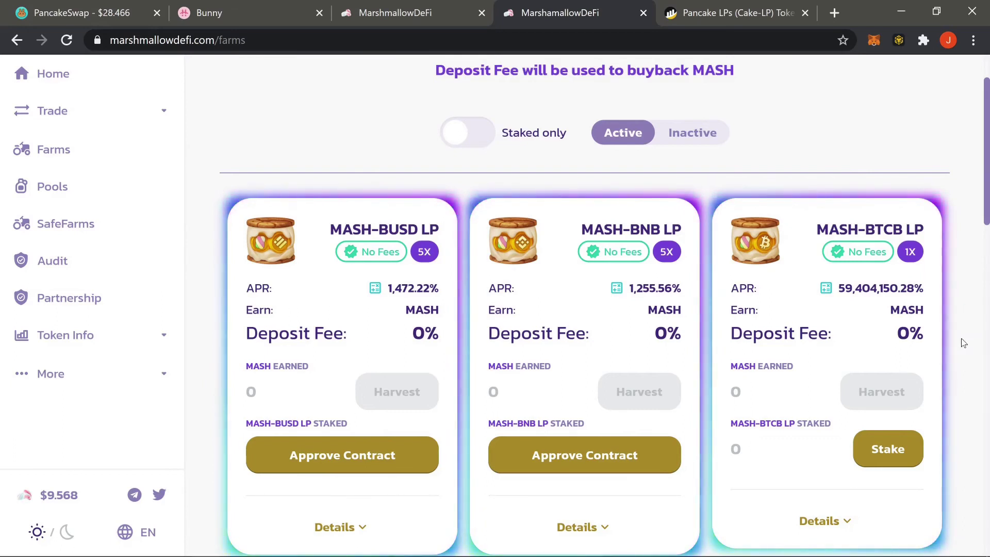
Step: Switch to PancakeSwap's liquidity page and open the Remove Liquidity form for the BTCB/MASH pool
click(81, 14)
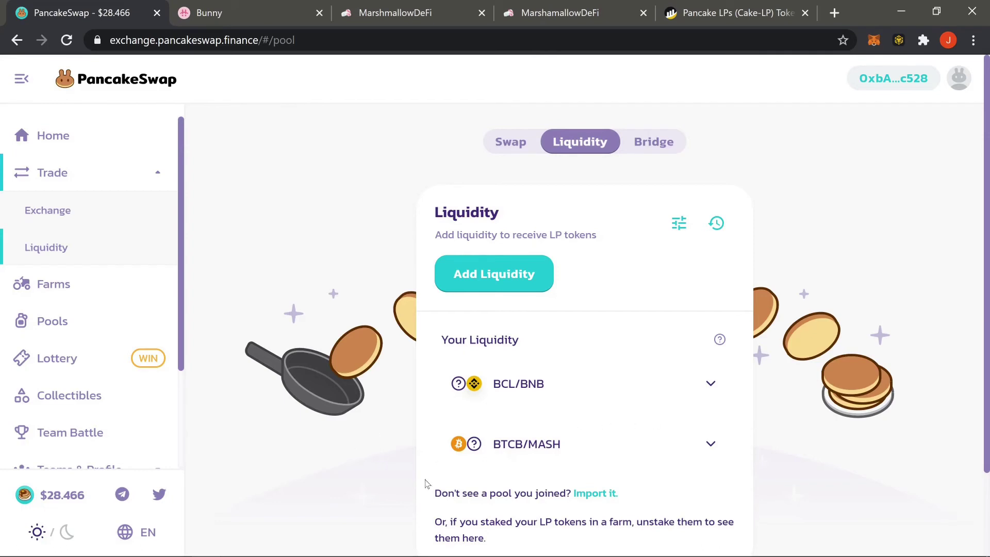
click(686, 444)
scroll(623, 432, down, 3)
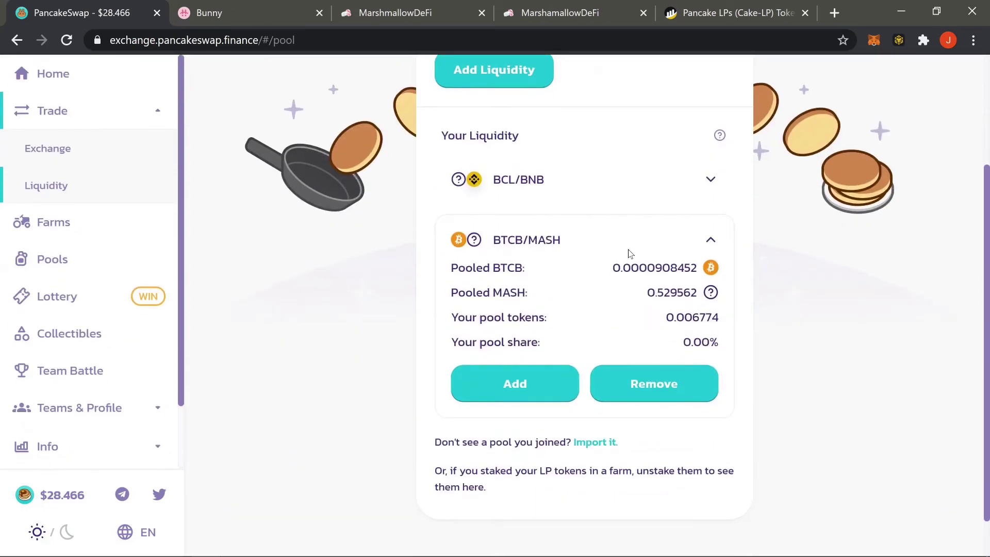
click(681, 381)
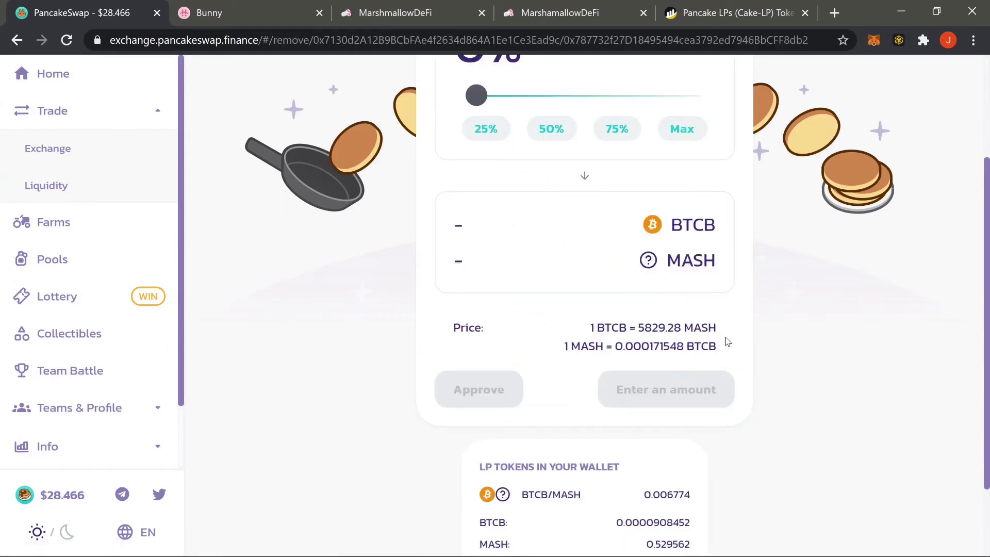
scroll(727, 342, up, 4)
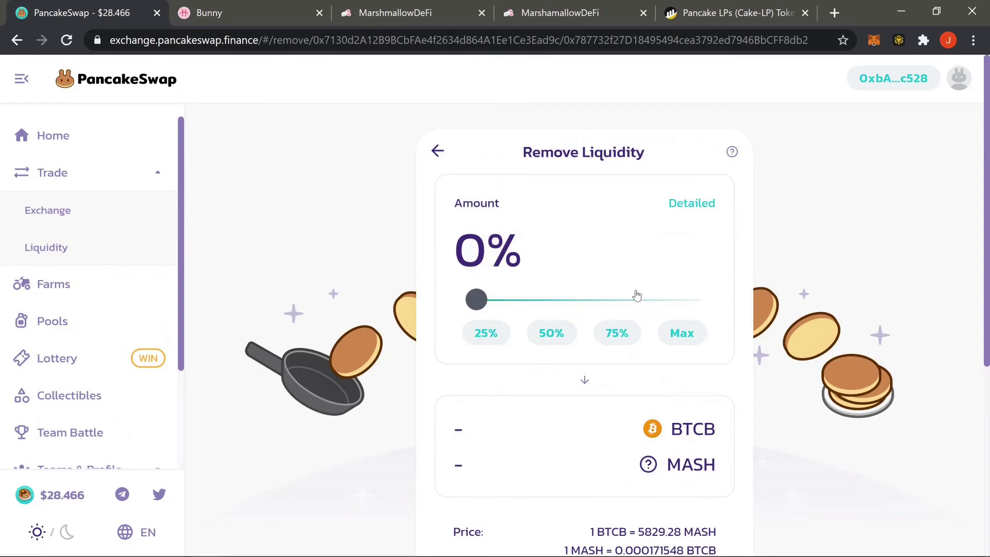
scroll(732, 312, down, 2)
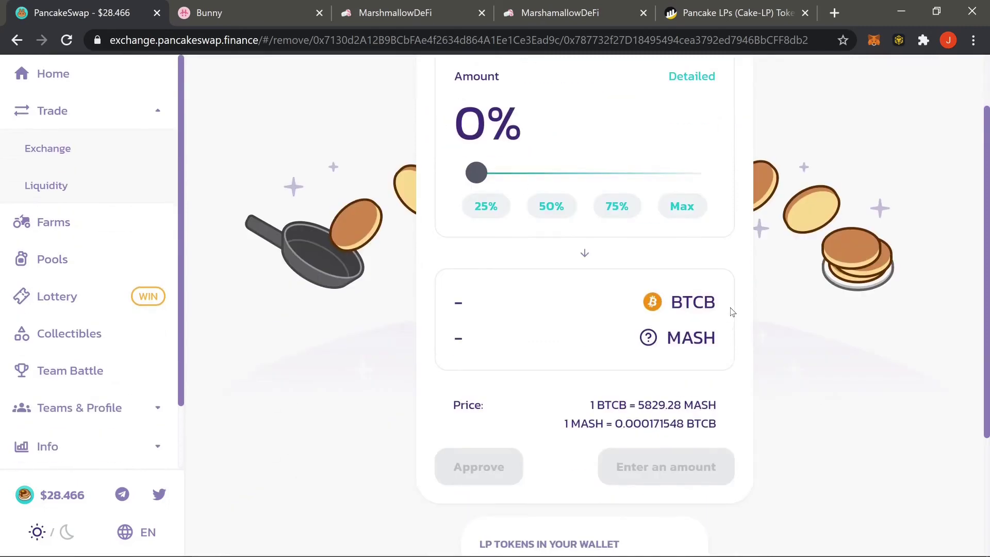
Step: Set the BTCB/MASH removal amount to 100%, approve it and sign the request in MetaMask
click(682, 207)
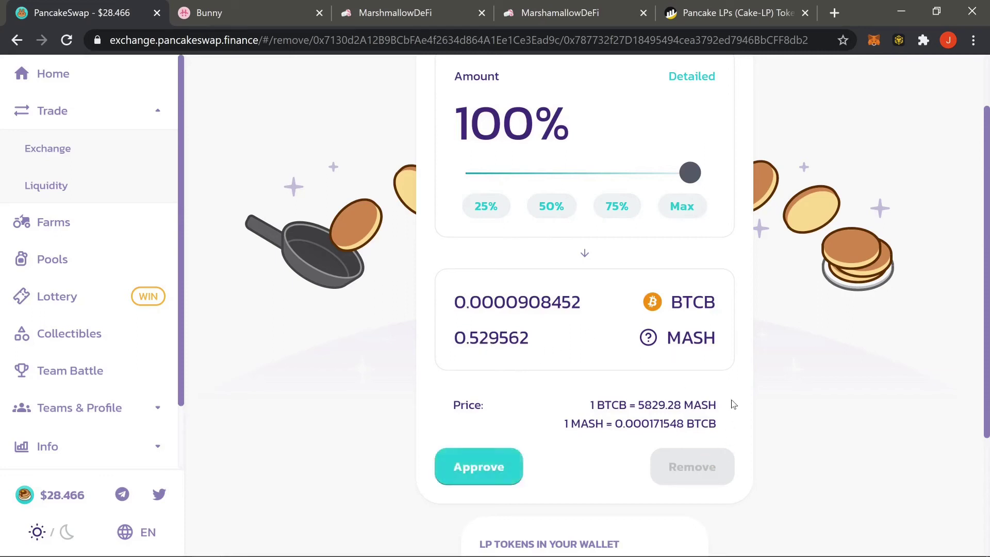
click(510, 471)
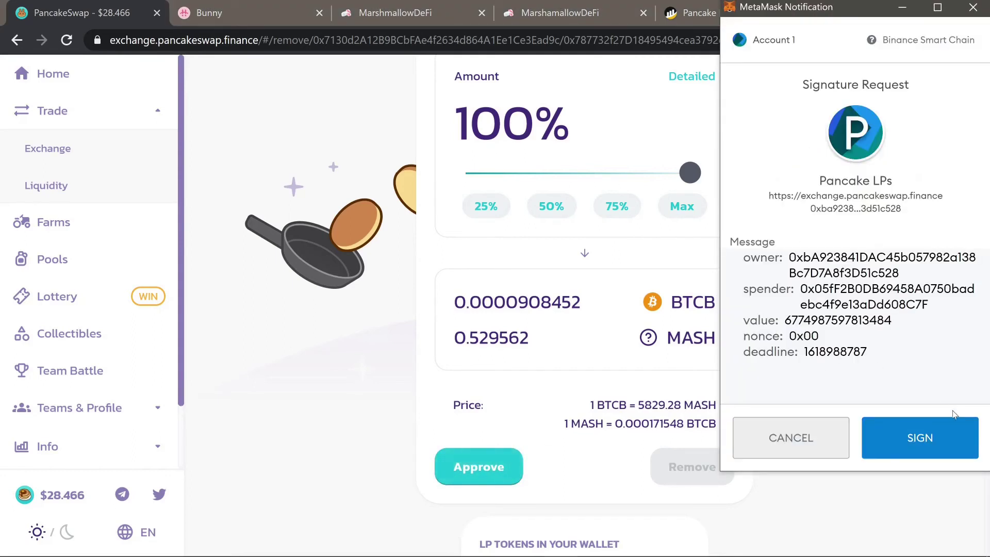
click(958, 439)
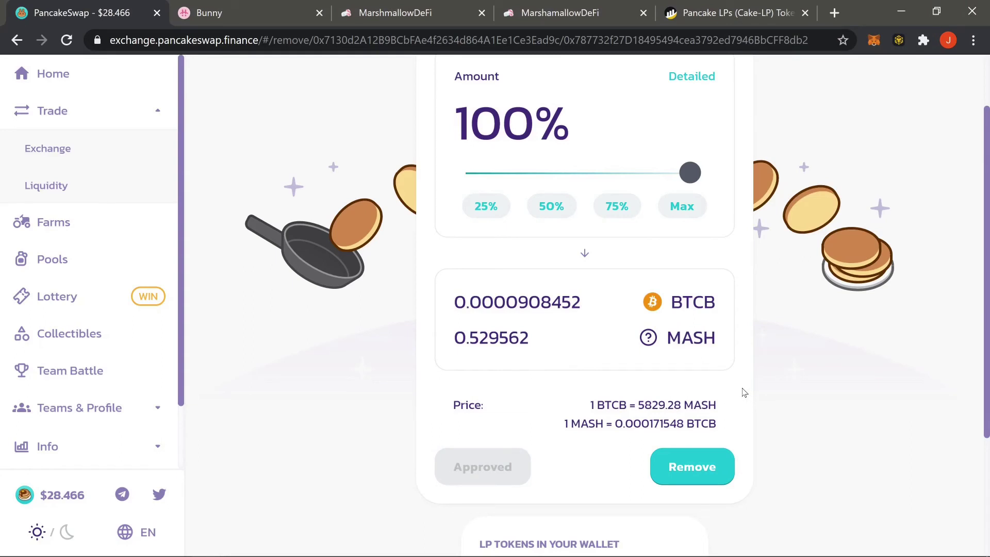
Step: Remove the BTCB/MASH liquidity, confirm the transaction in MetaMask and dismiss the resulting notifications
scroll(741, 394, down, 2)
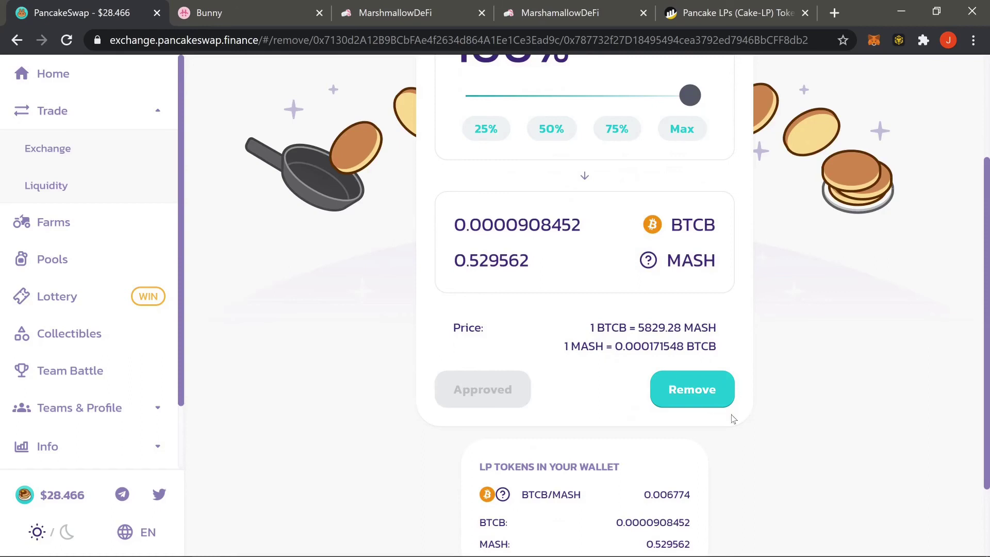
click(714, 388)
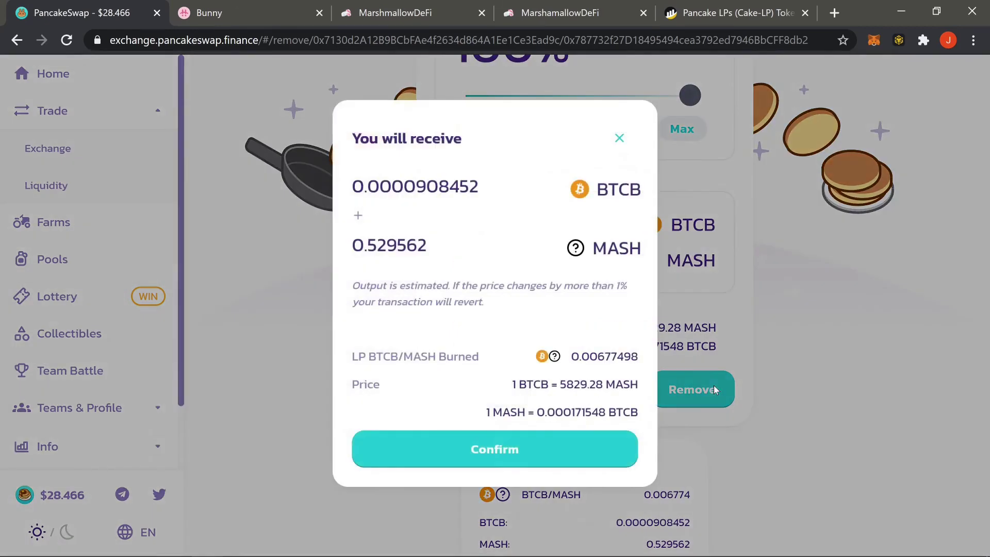
click(617, 448)
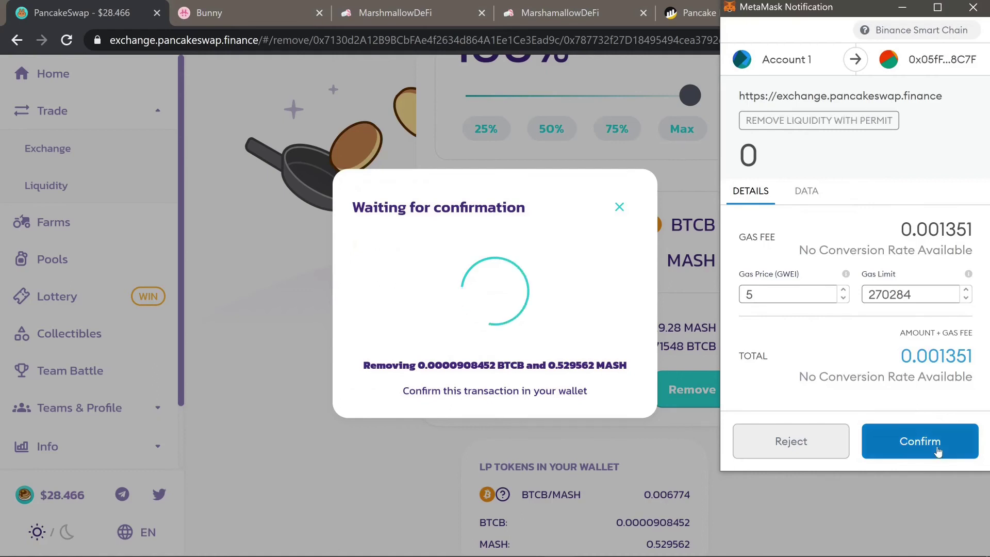
click(937, 447)
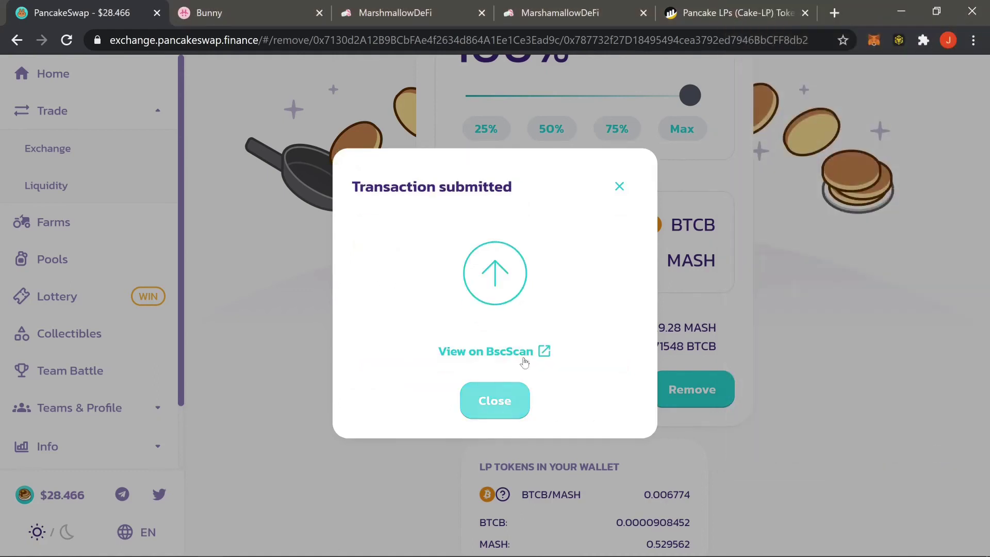
click(618, 185)
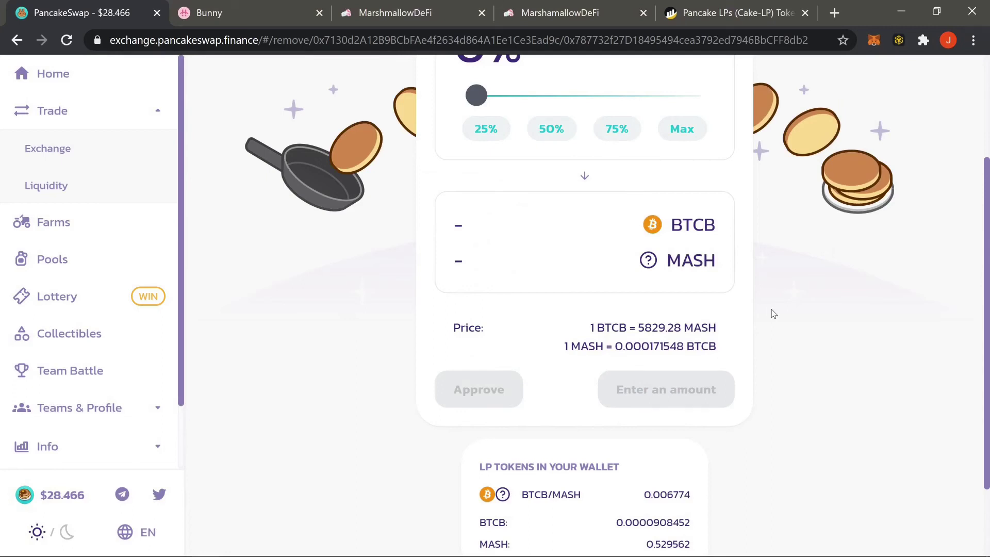
scroll(774, 314, down, 2)
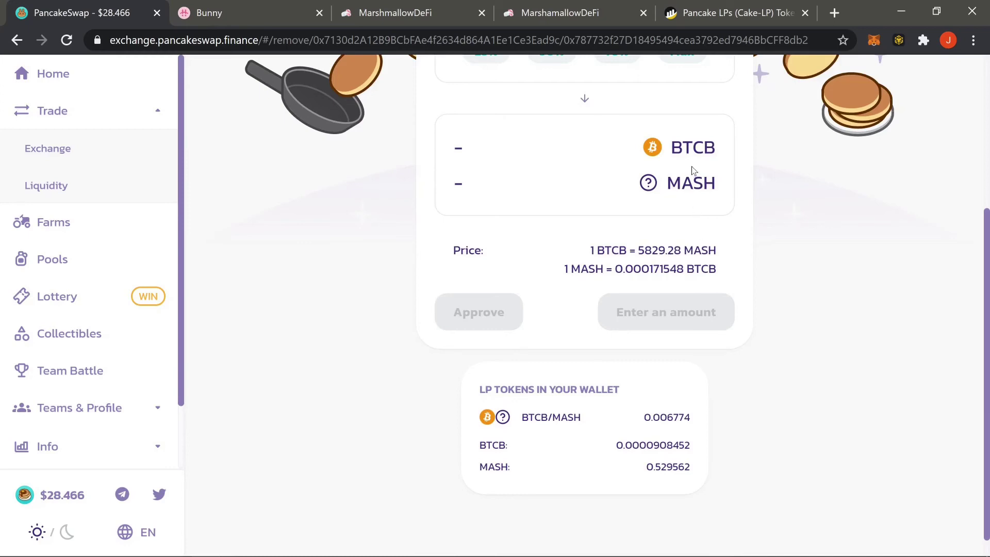
scroll(760, 306, up, 5)
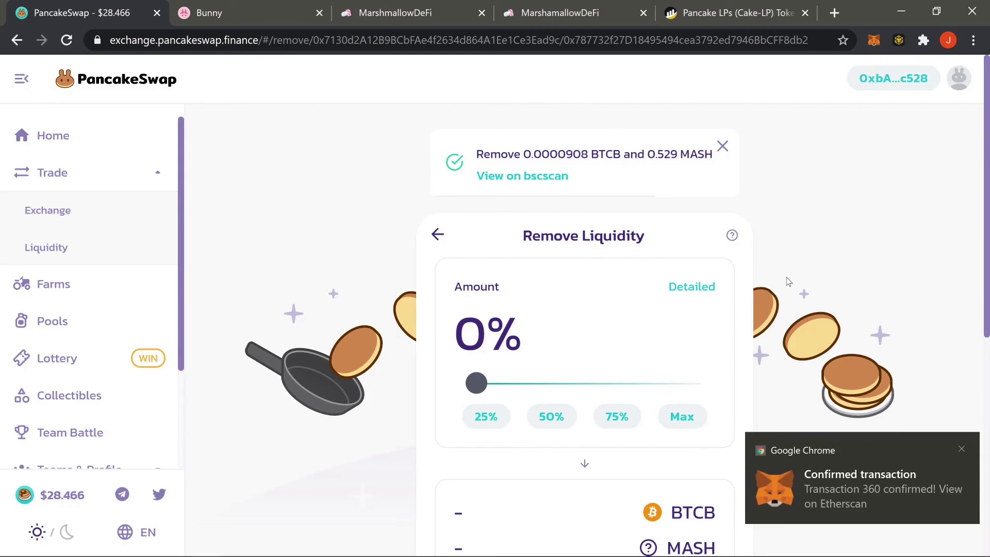
click(721, 145)
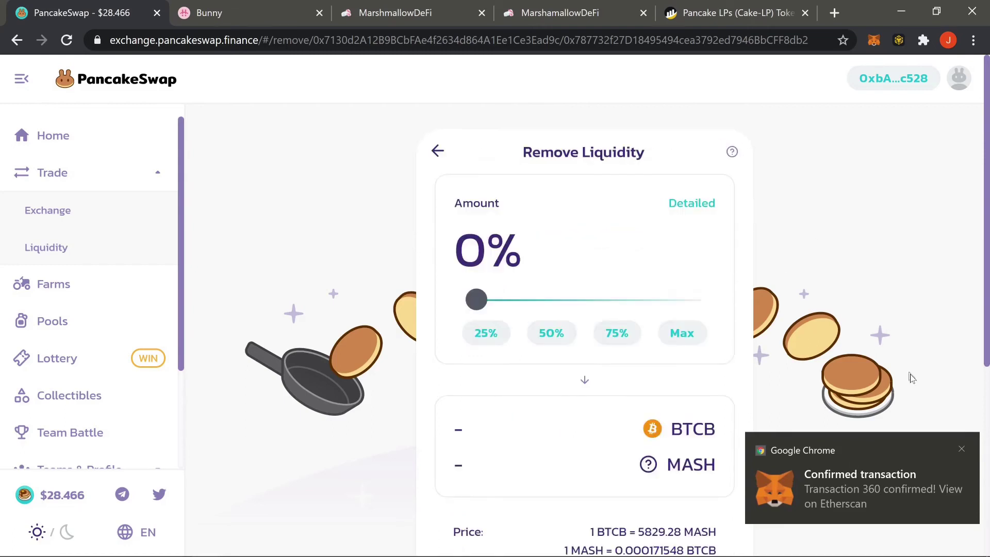
click(962, 450)
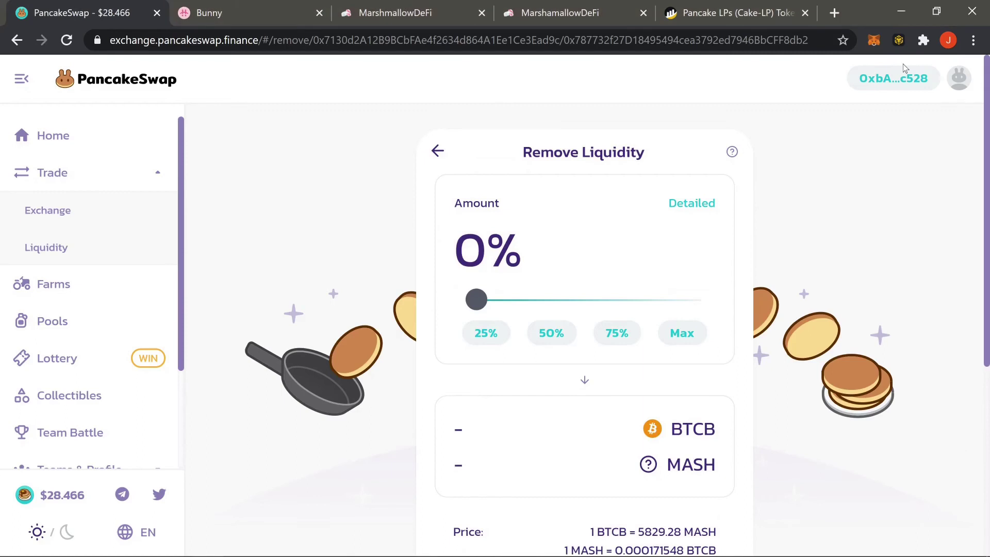
Step: Examine the BNB, MASH and BTCB balances in the MetaMask asset list
click(875, 42)
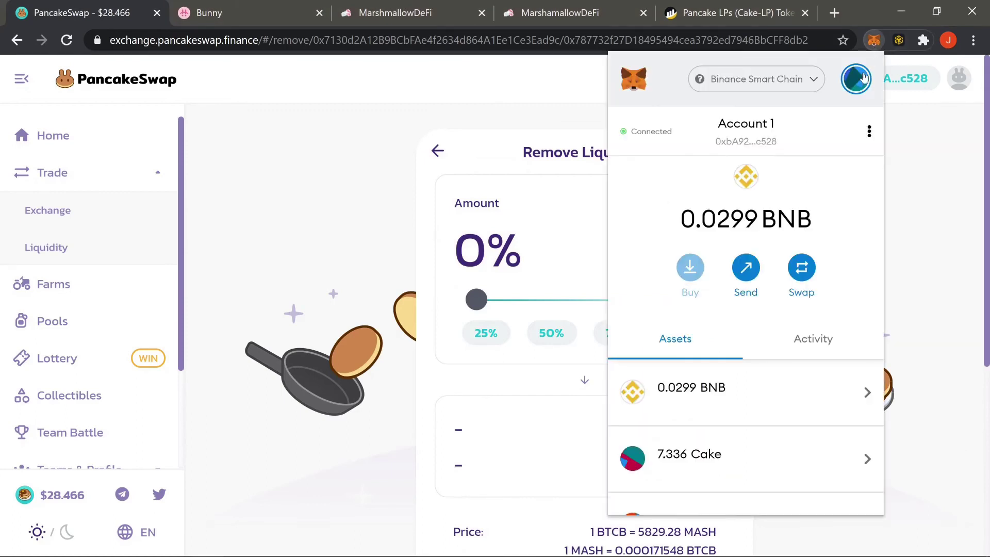
scroll(764, 438, down, 6)
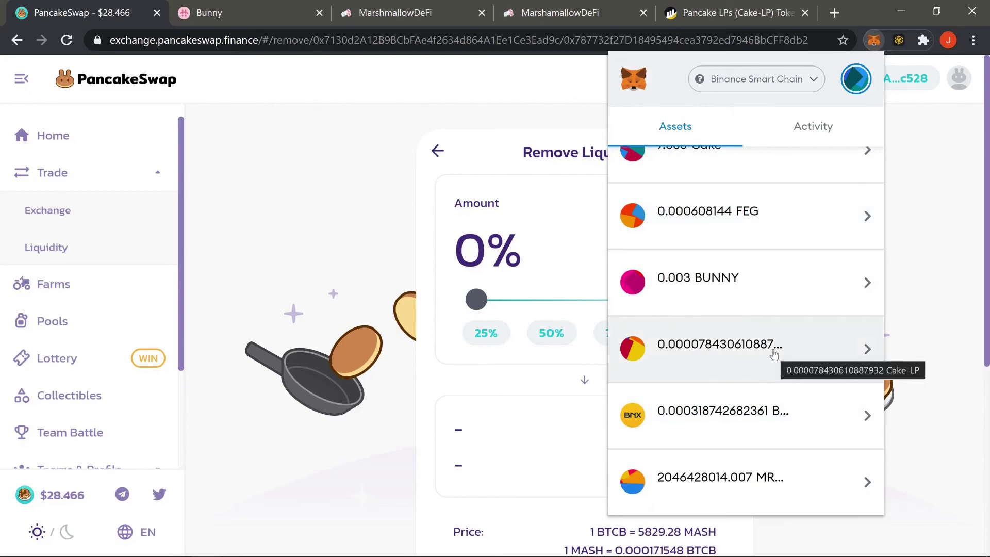
scroll(774, 353, down, 2)
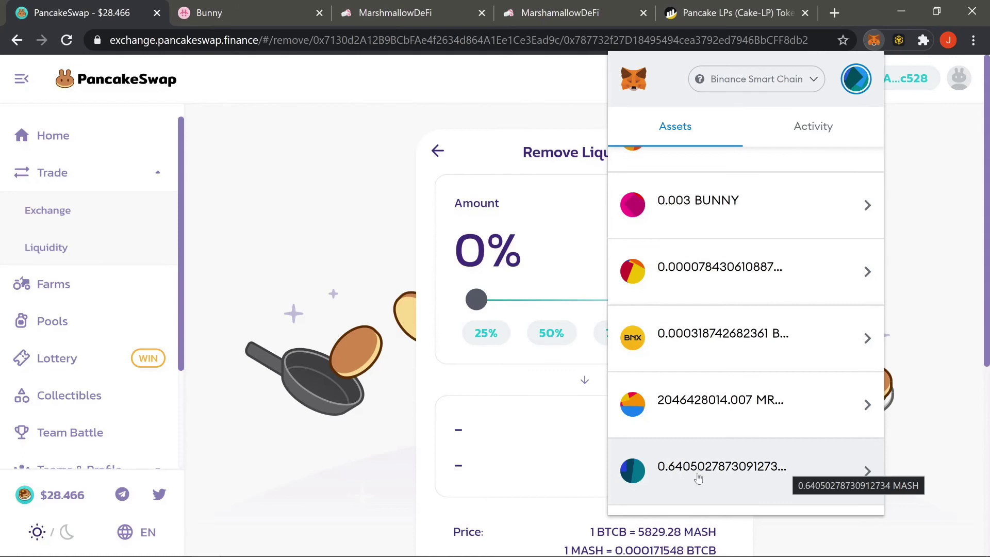
scroll(784, 469, down, 4)
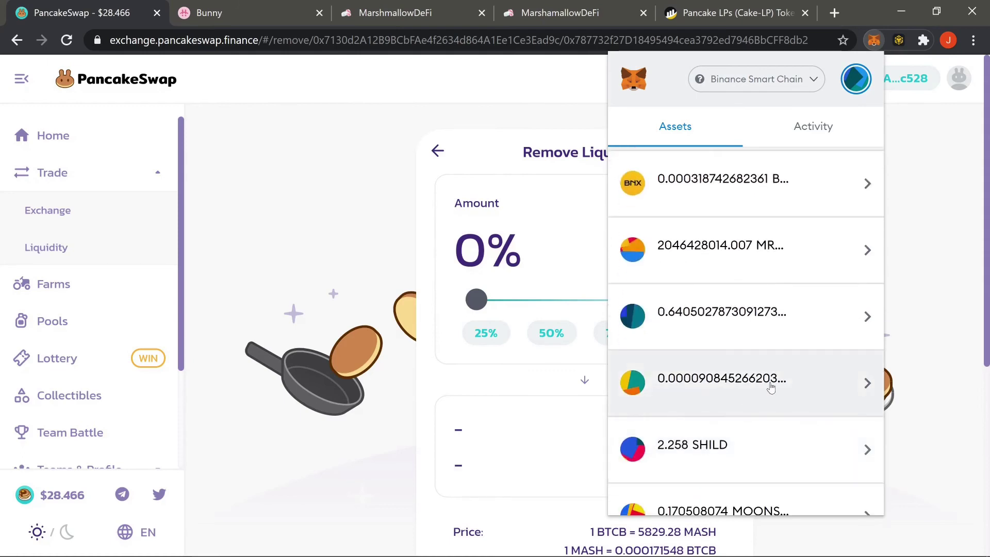
scroll(771, 387, down, 3)
scroll(759, 379, down, 1)
scroll(761, 377, down, 2)
scroll(764, 379, up, 8)
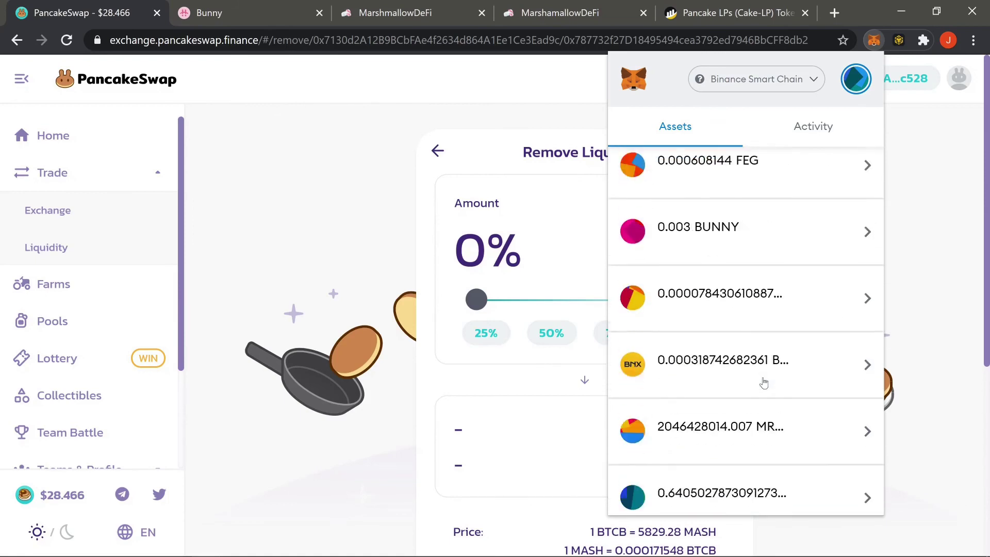
scroll(772, 358, up, 3)
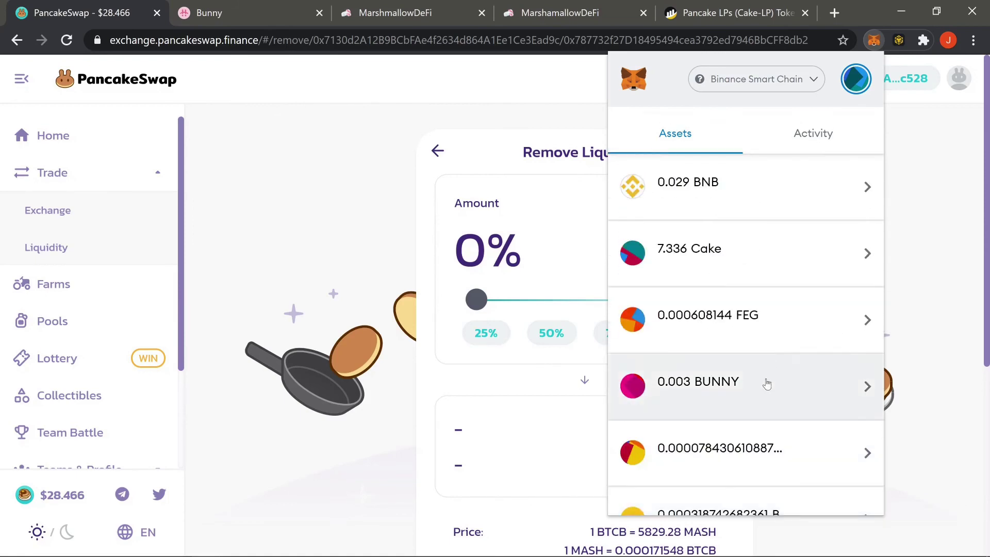
scroll(765, 453, up, 2)
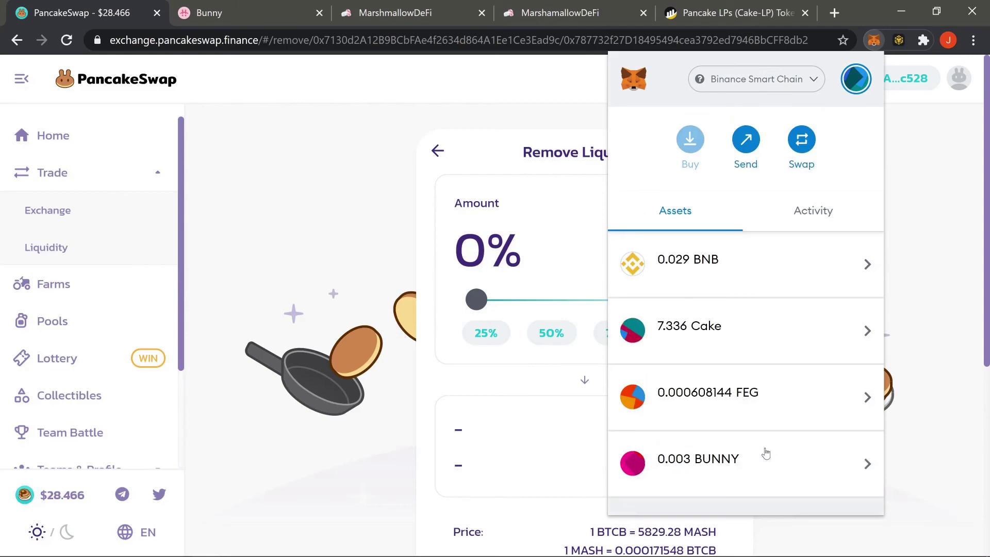
scroll(764, 451, down, 3)
scroll(759, 410, down, 3)
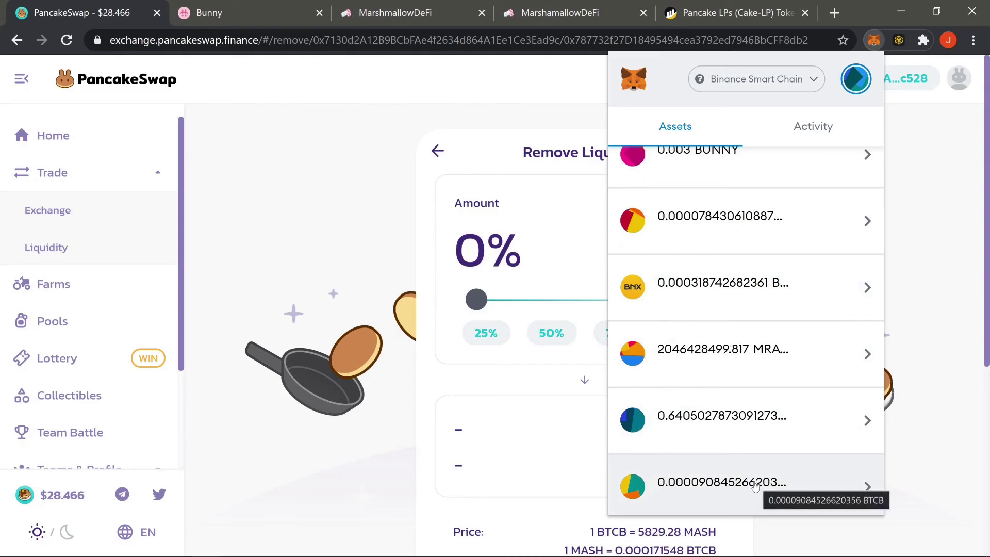
Step: Close the MetaMask wallet, open PancakeSwap's farms list and expand the HAKKA-BUSD farm's details
click(367, 362)
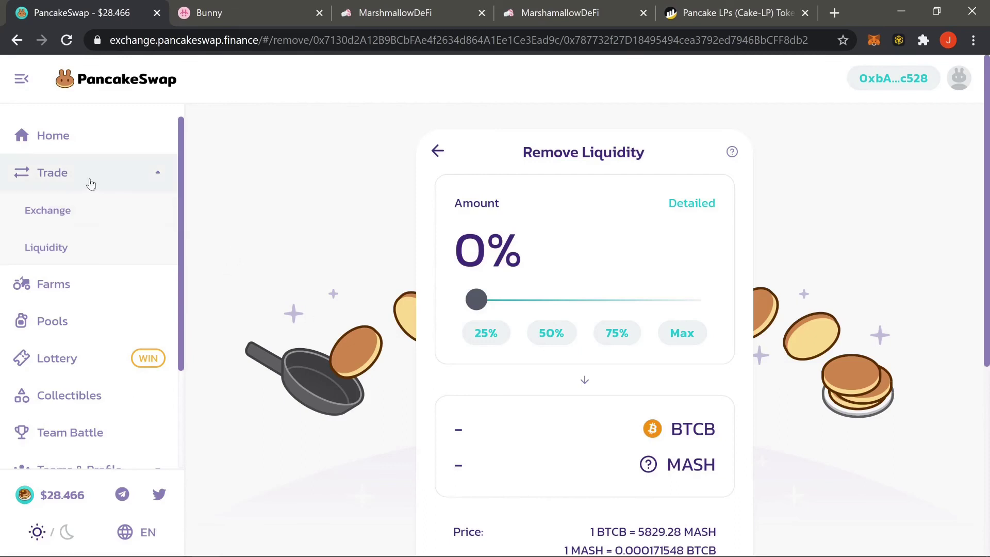
click(93, 286)
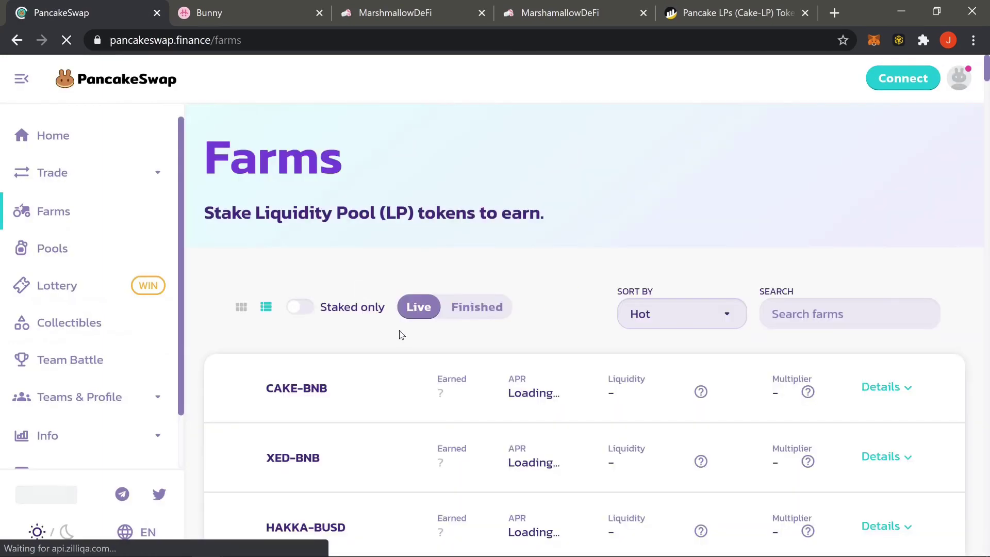
scroll(401, 369, down, 4)
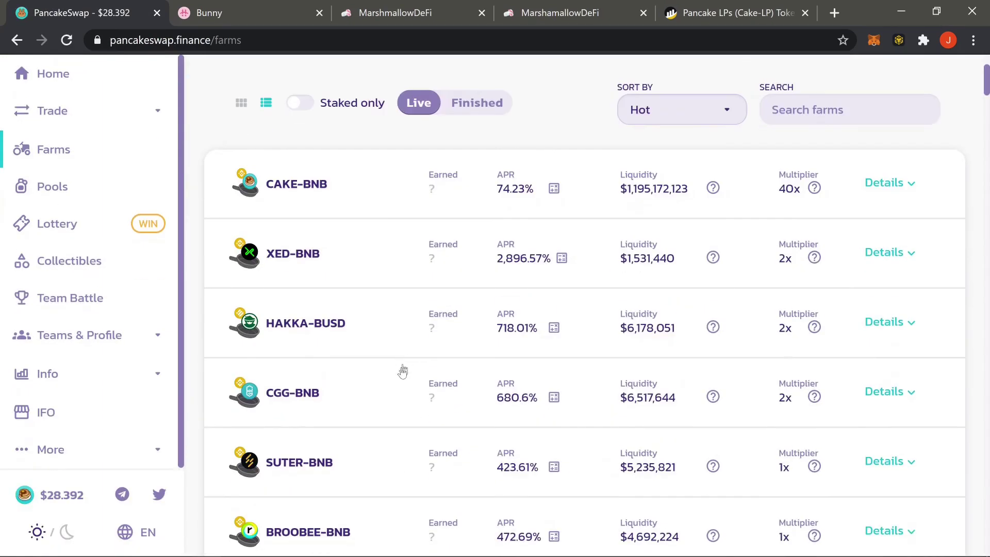
click(344, 330)
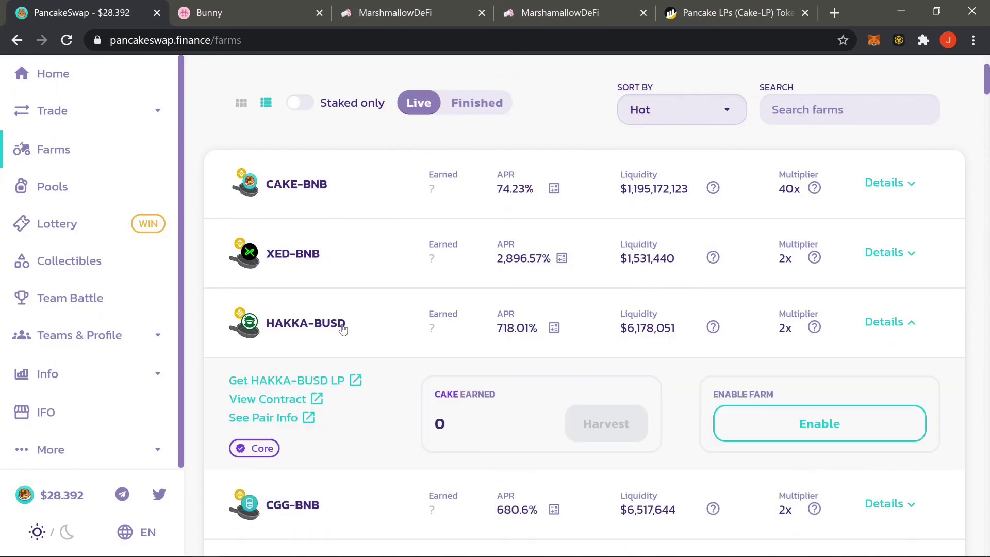
Step: Open the Add Liquidity form for getting HAKKA-BUSD LP tokens and look over its BUSD and HAKKA inputs
click(325, 382)
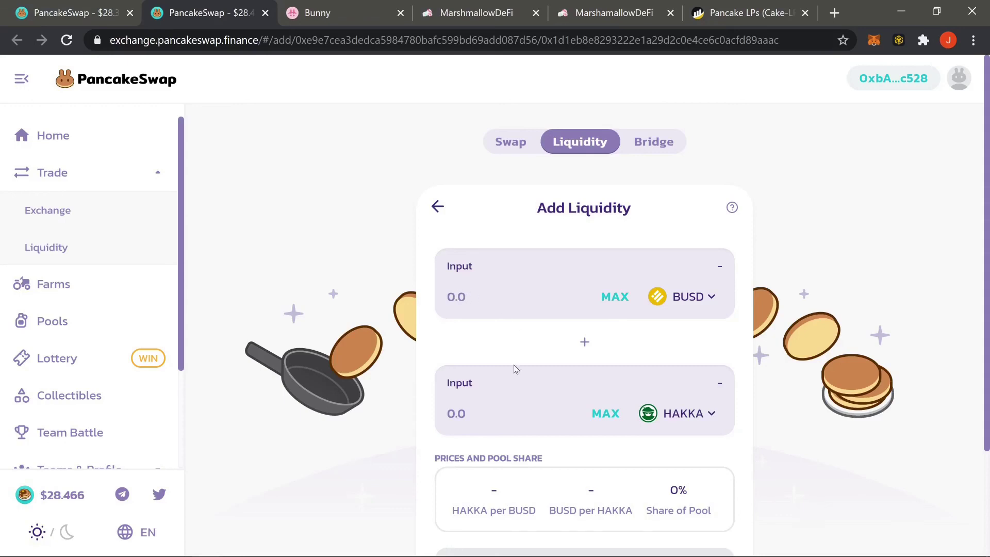
scroll(607, 402, down, 3)
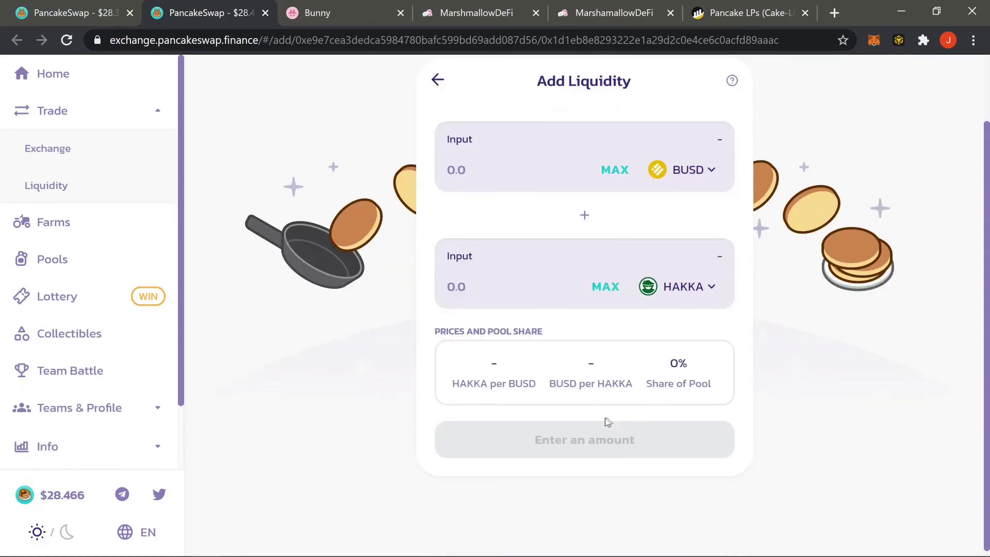
scroll(606, 438, up, 3)
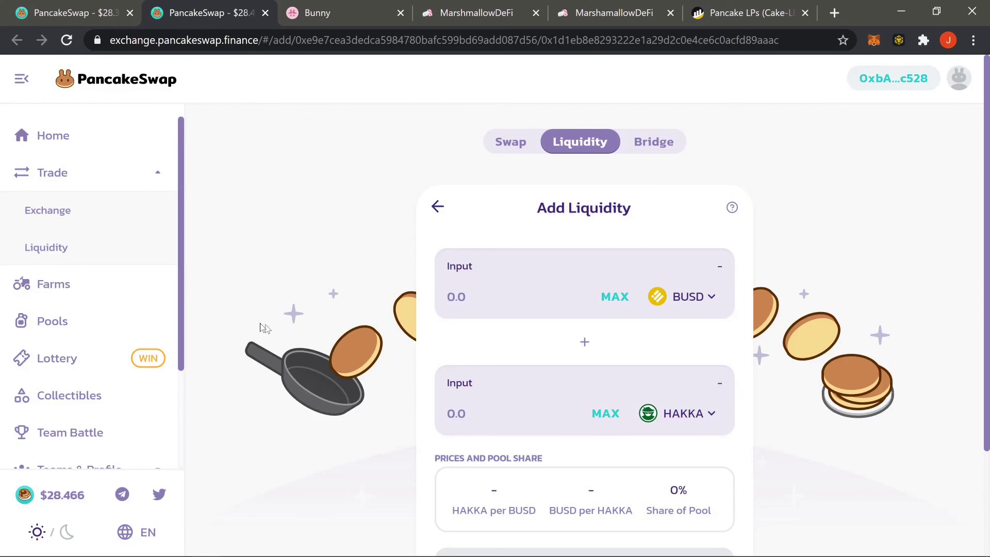
Step: Return to the farms list and review the HAKKA-BUSD farm's harvest and enable options in its expanded details
click(72, 286)
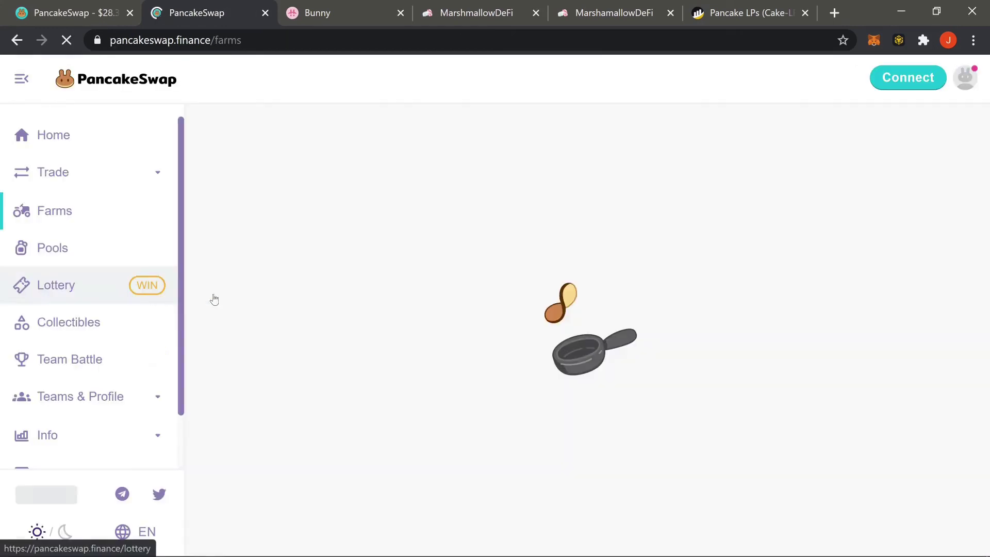
scroll(445, 319, down, 6)
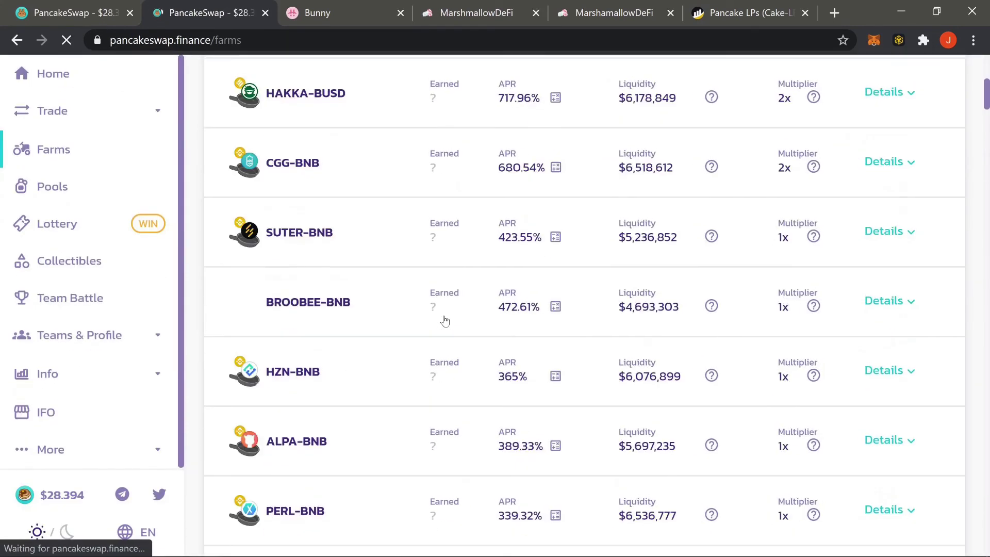
scroll(445, 320, up, 3)
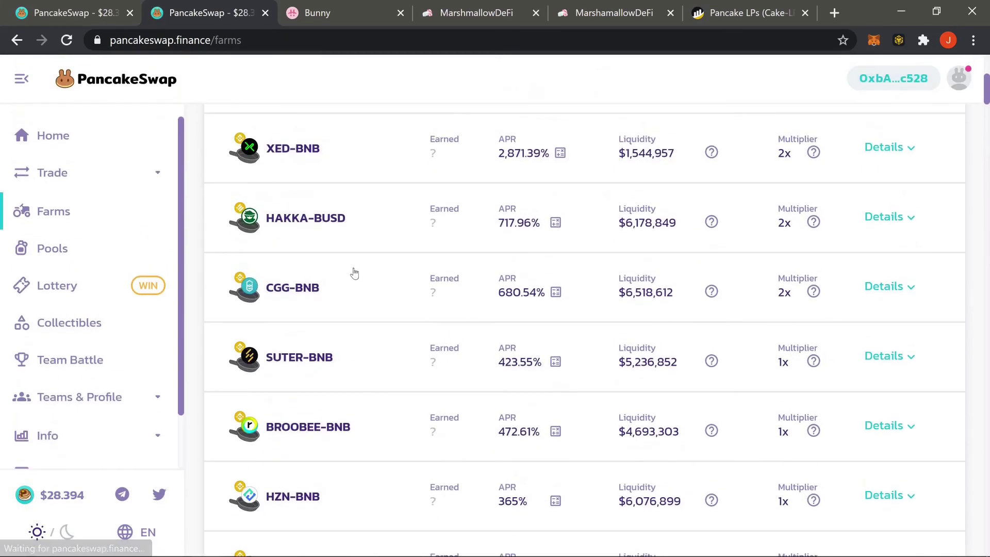
click(338, 223)
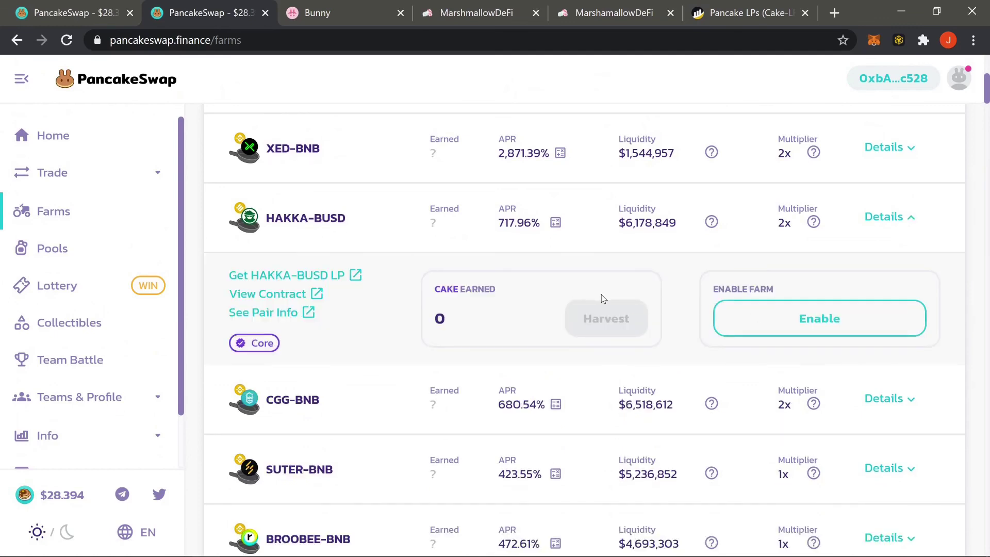
scroll(379, 291, up, 1)
scroll(379, 290, up, 3)
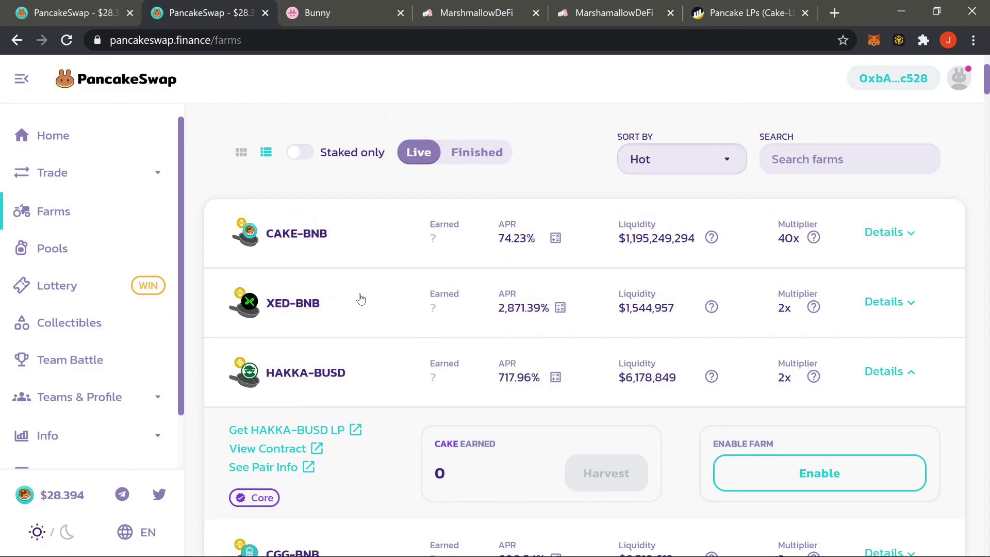
Step: Switch to MarshmellowDeFi's liquidity page and open its token exchange
click(427, 12)
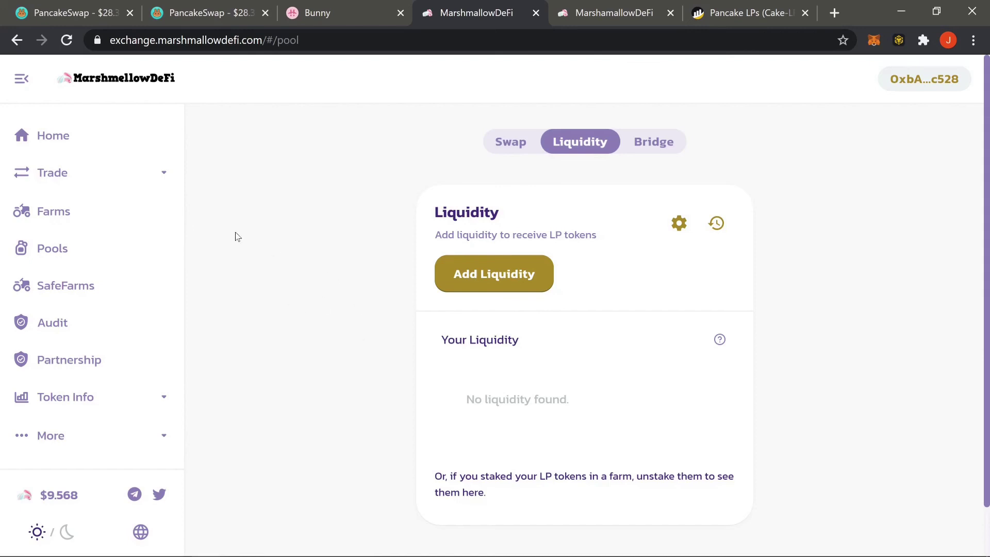
click(84, 181)
click(97, 206)
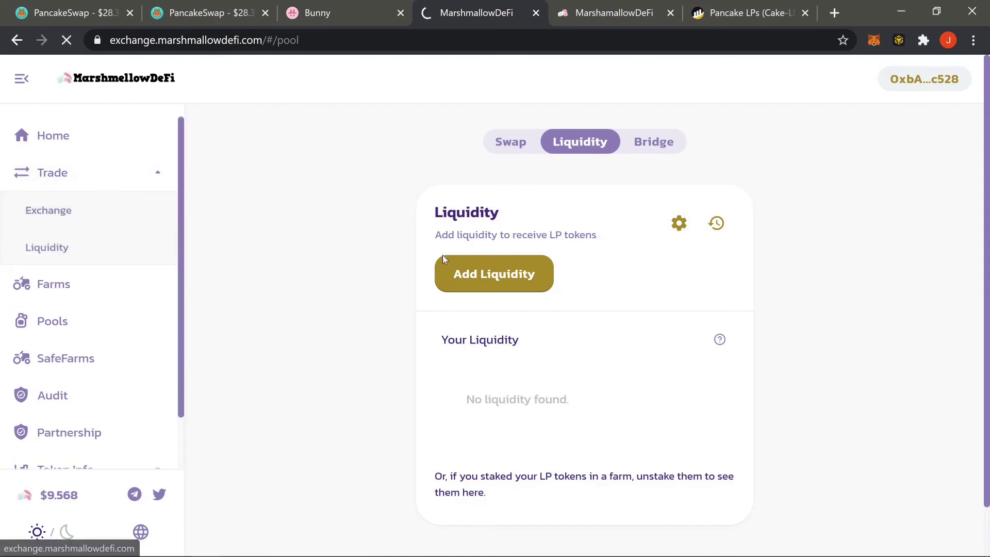